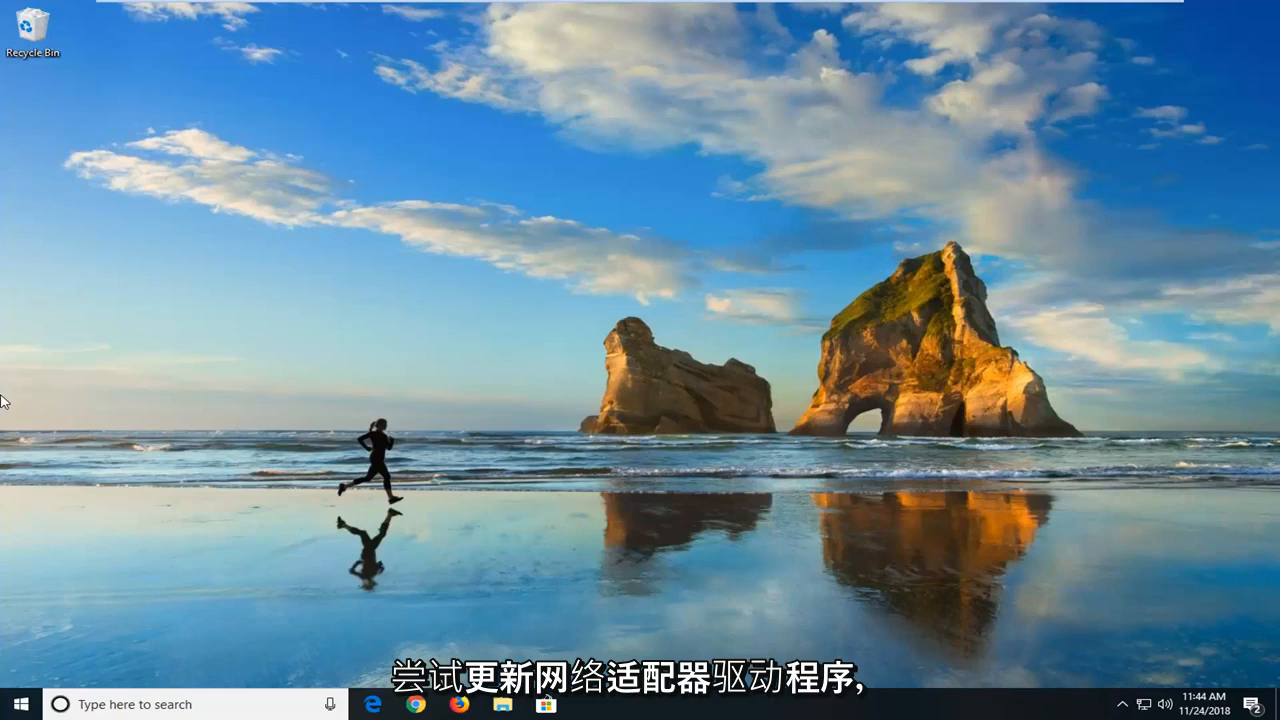
Find and open Device Manager through Windows search, moving and enlarging its window on the desktop.
left_click(16, 708)
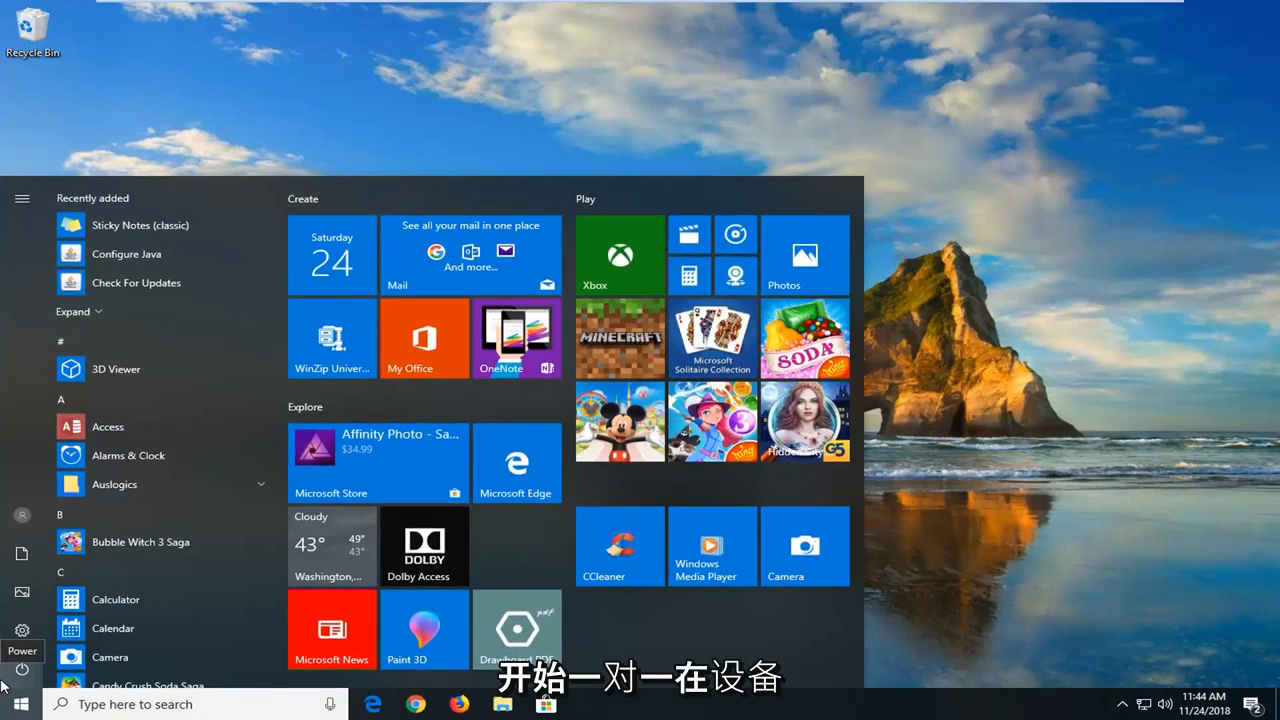
type("device manager")
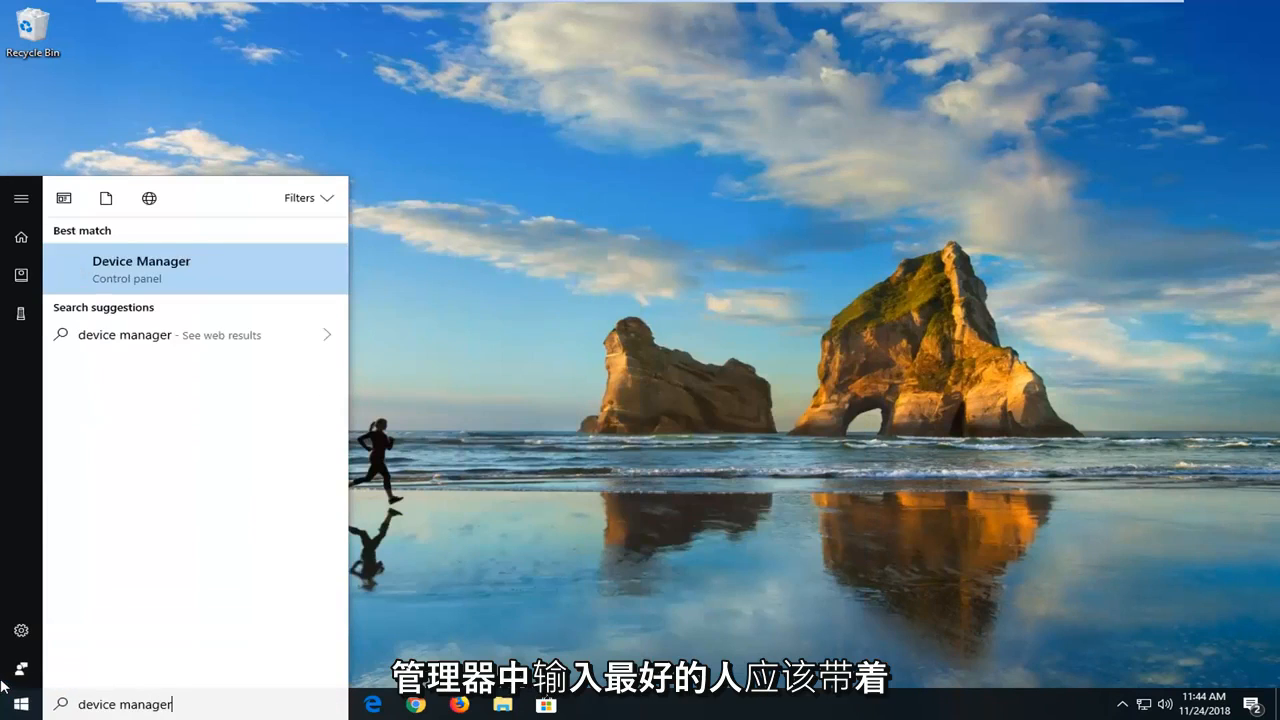
left_click(159, 266)
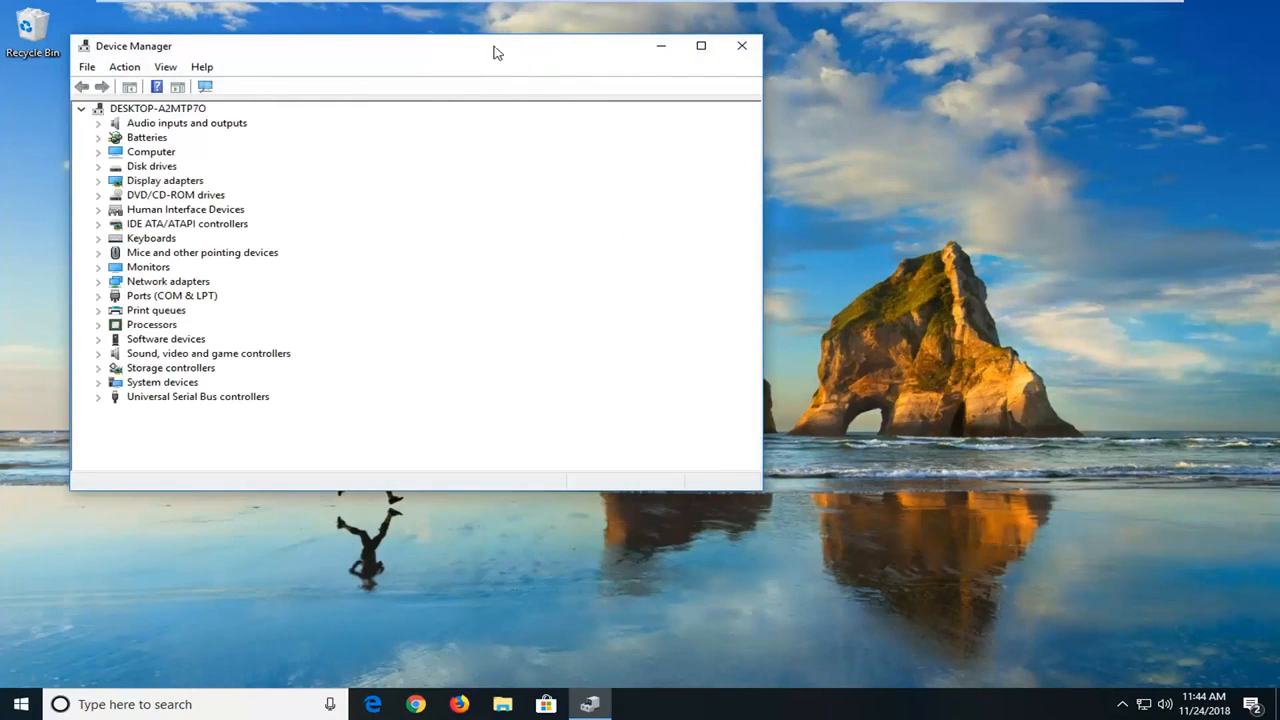
left_click_drag(497, 52, 574, 56)
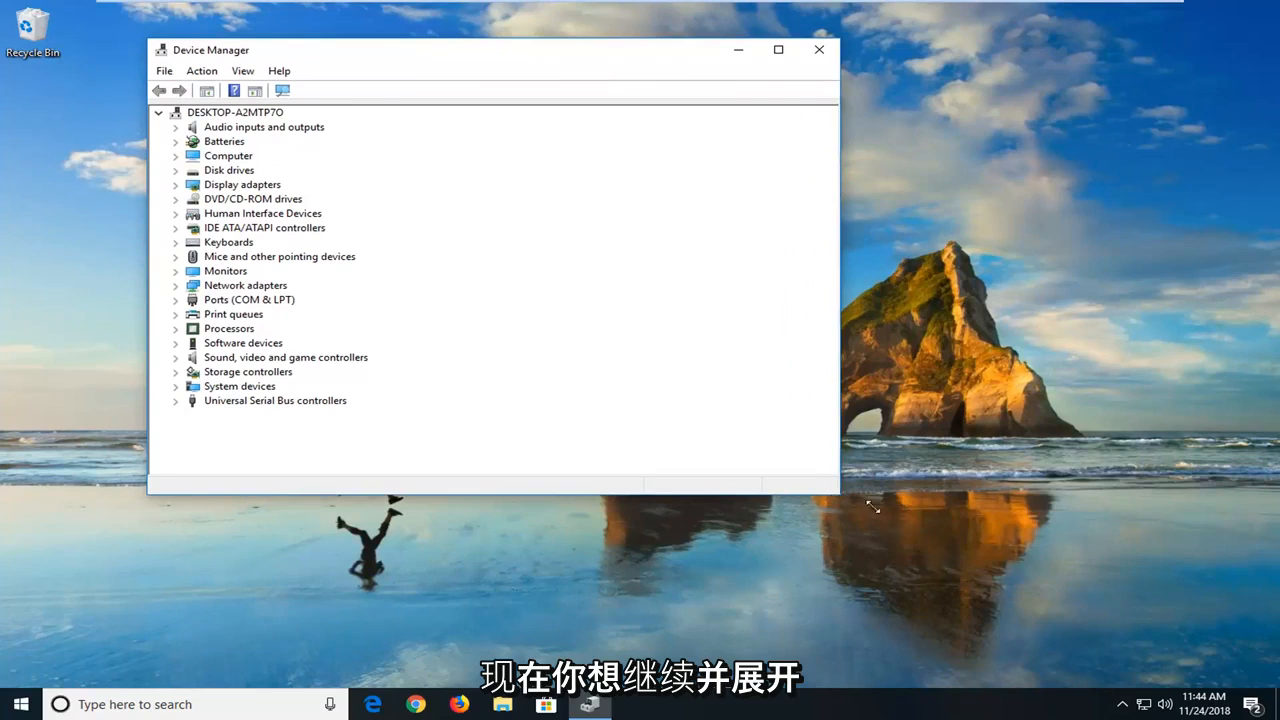
left_click_drag(873, 507, 946, 534)
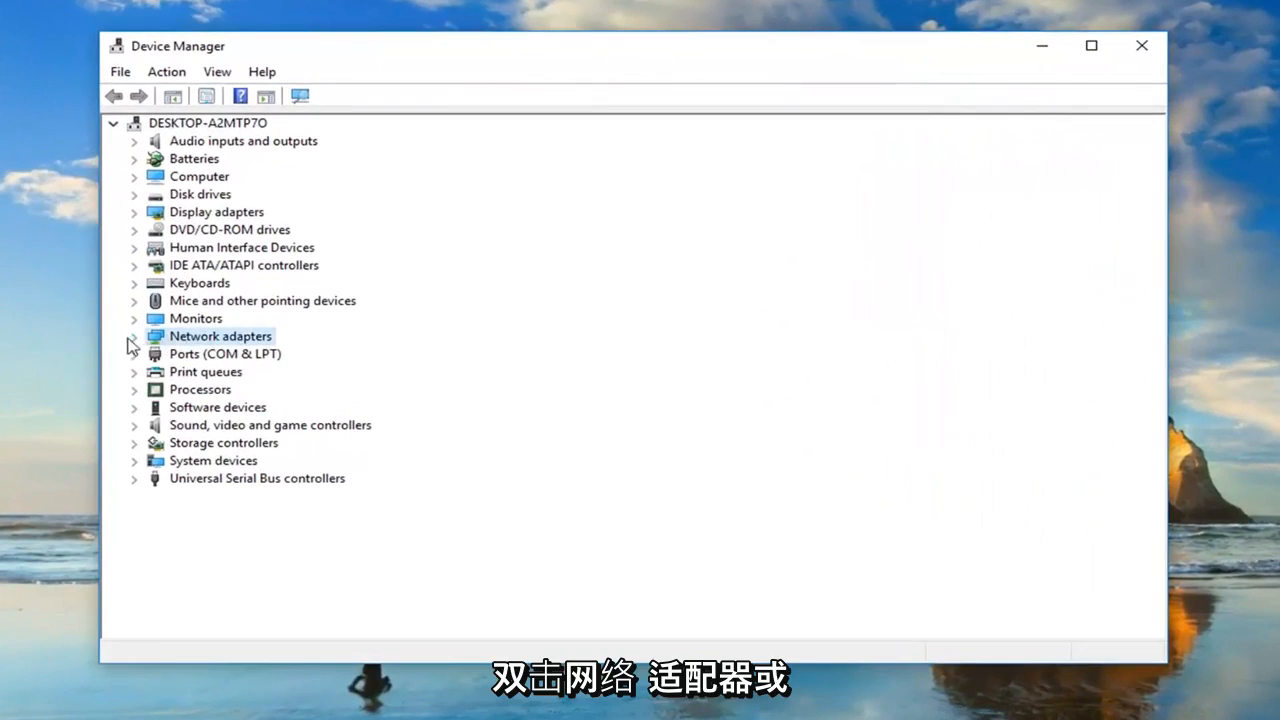
Search automatically for updated driver software for the Intel(R) 82574L Gigabit Network Connection under Network adapters.
left_click(135, 337)
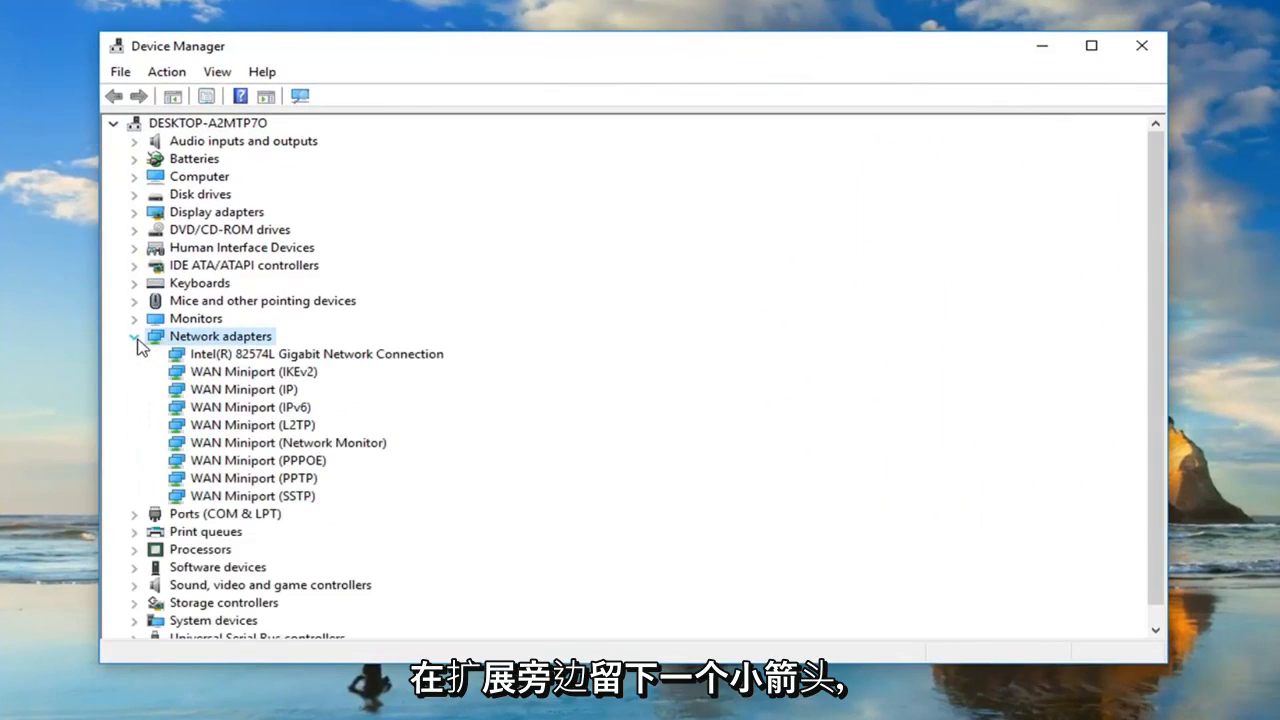
left_click(222, 356)
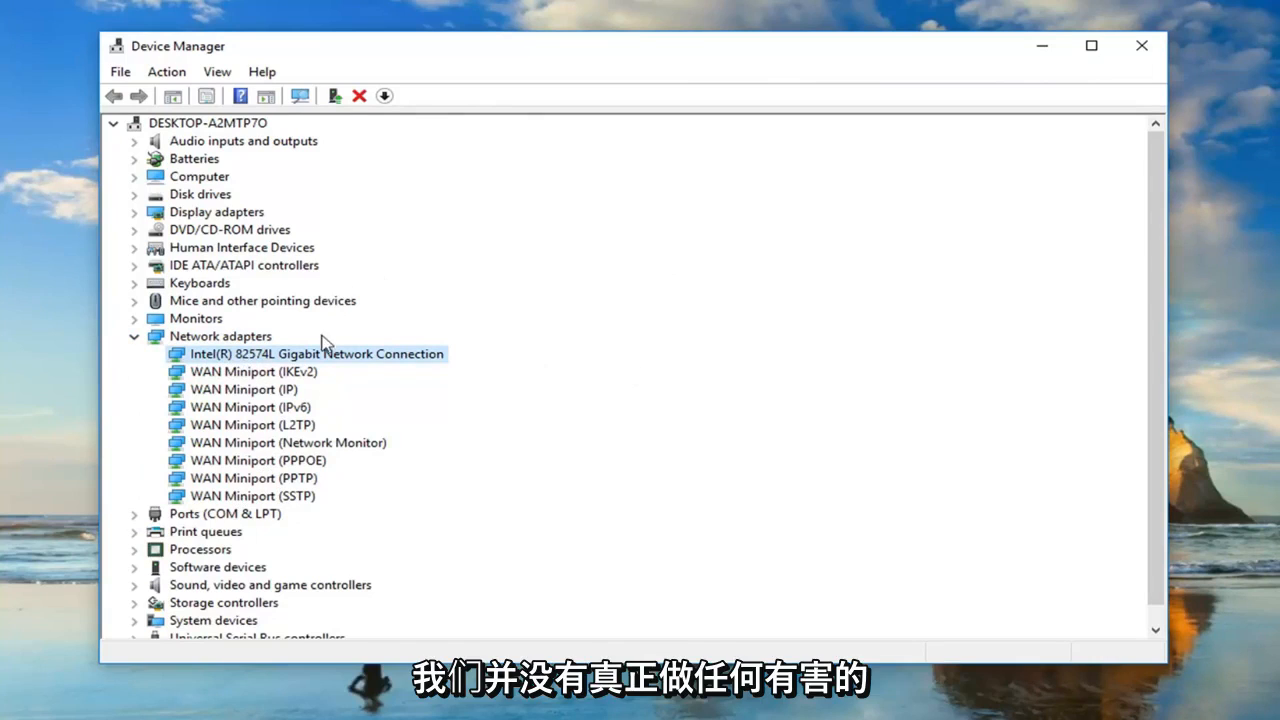
right_click(268, 358)
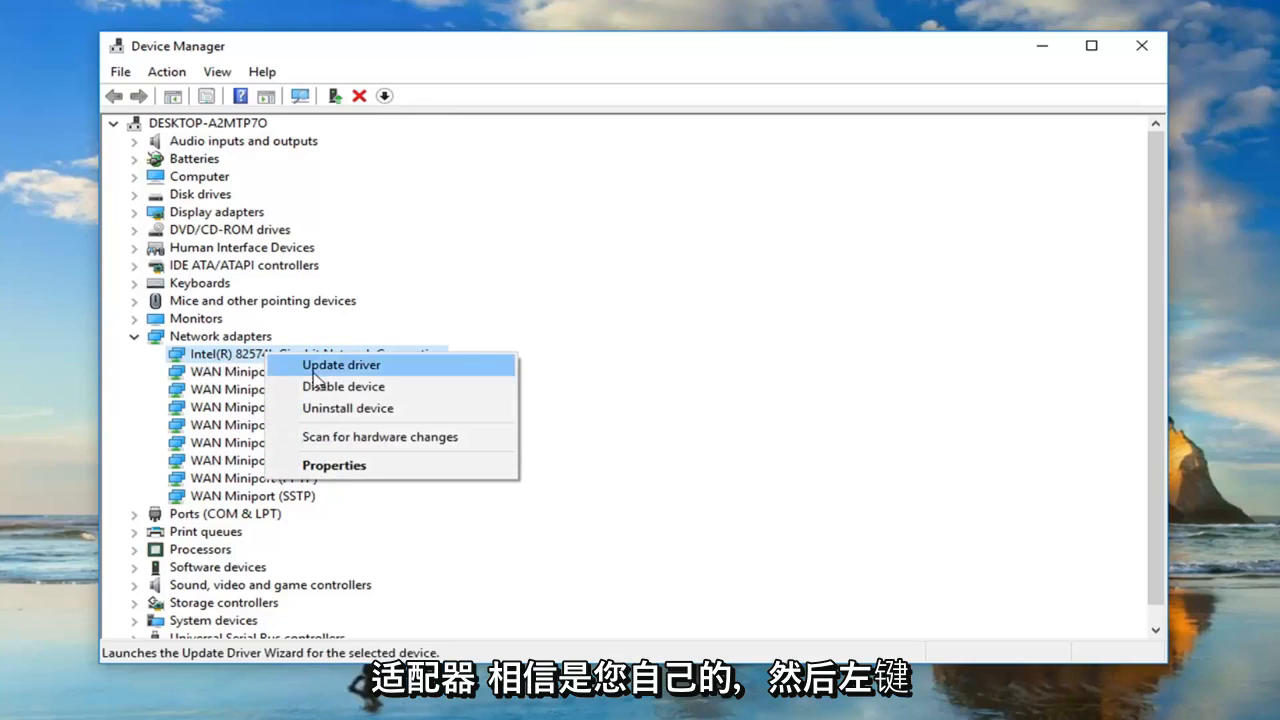
left_click(320, 366)
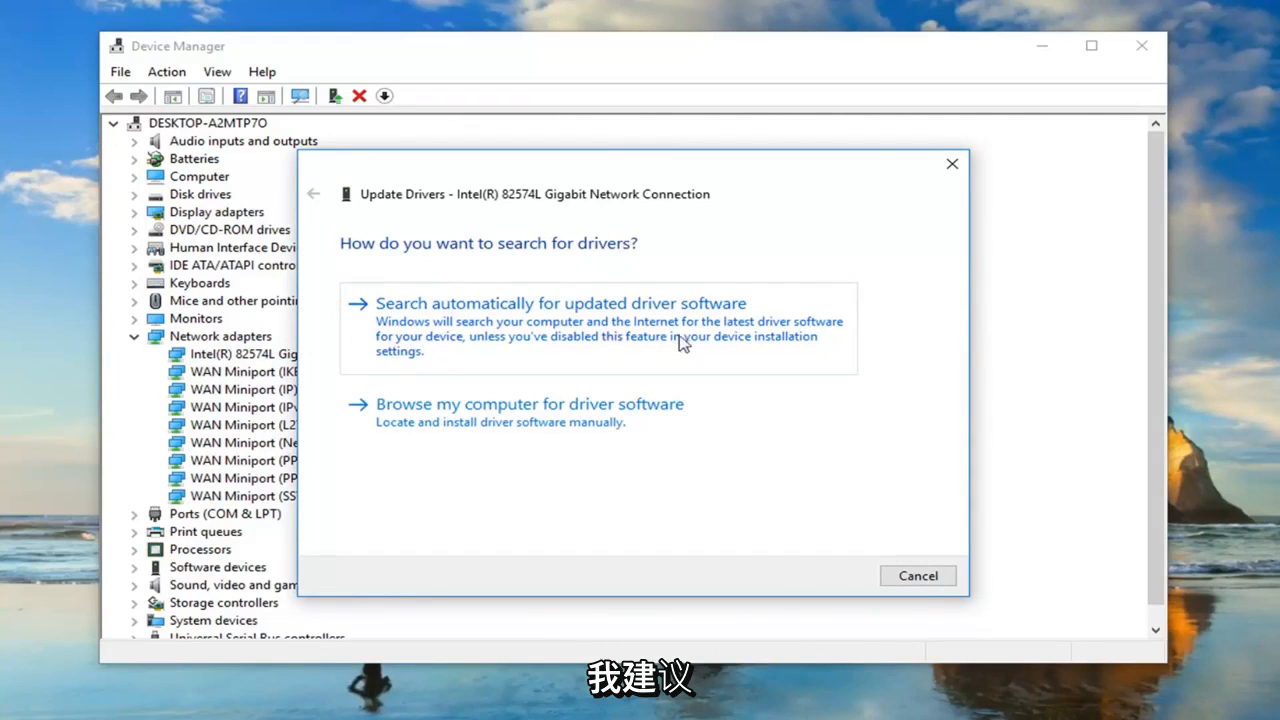
left_click(514, 316)
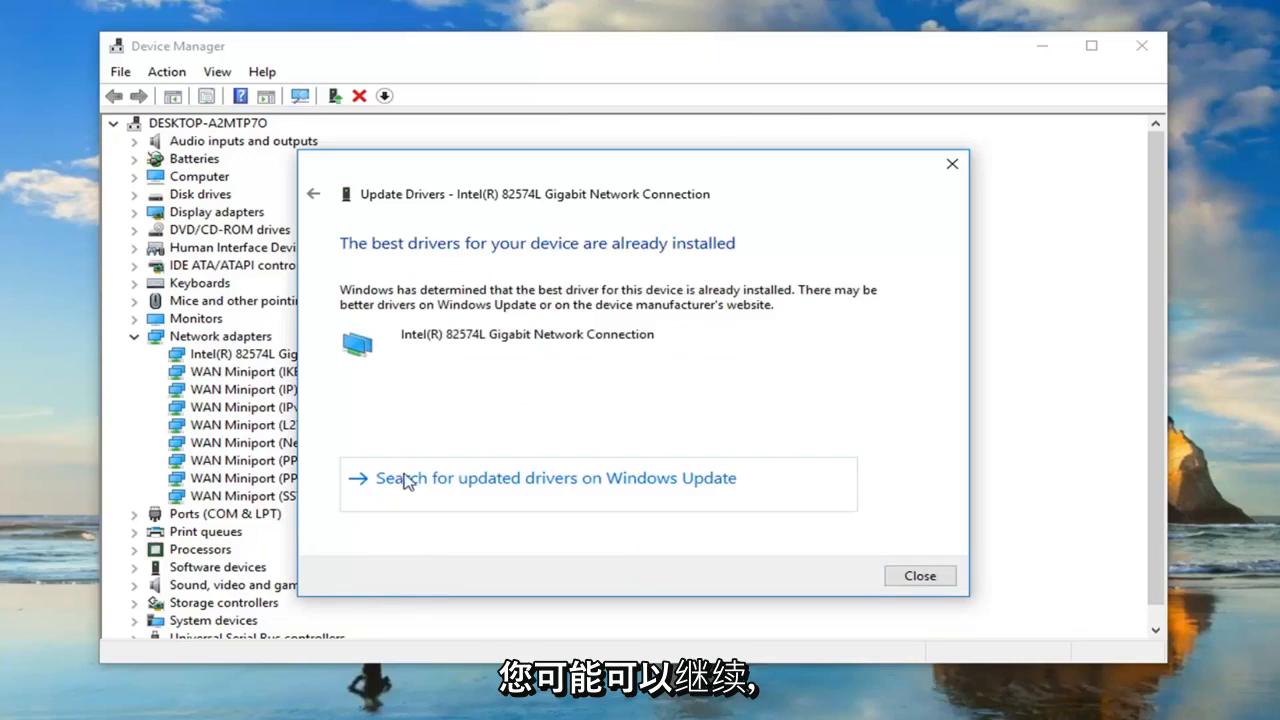
Install the Intel(R) 82574L Gigabit Network Connection driver from the computer's list of available drivers, and close the wizard and Device Manager.
left_click(313, 194)
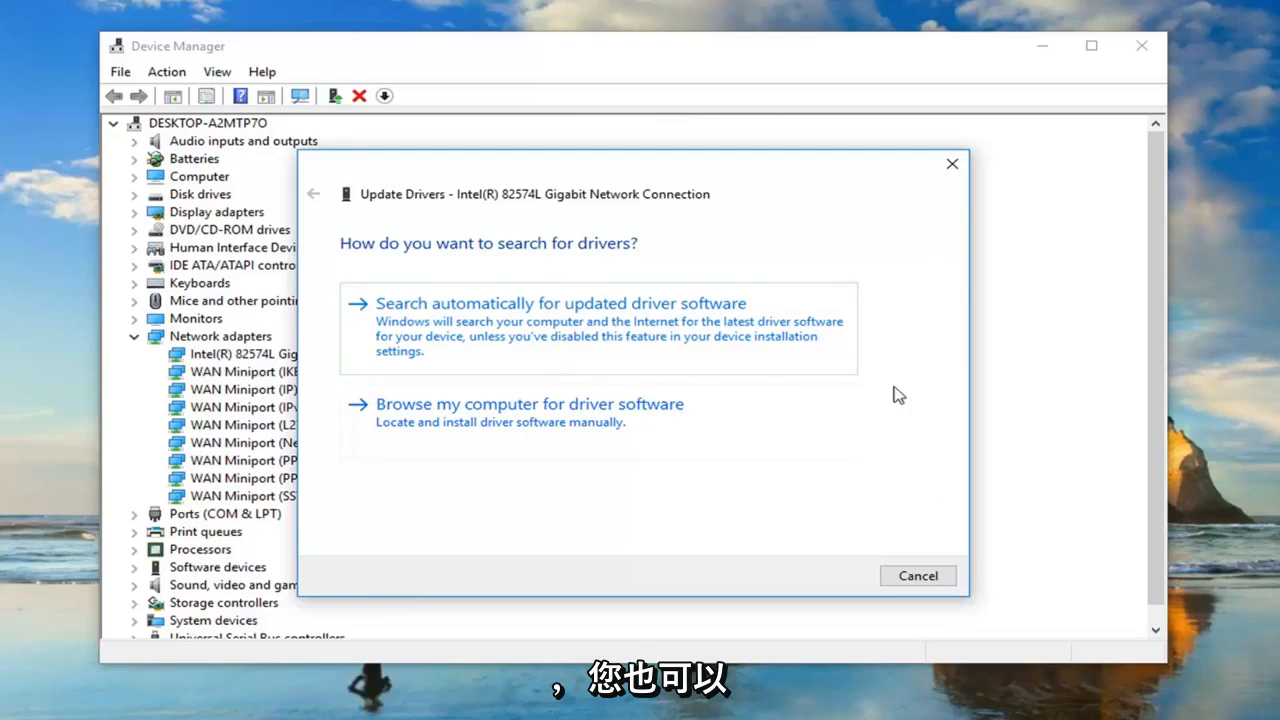
left_click(490, 437)
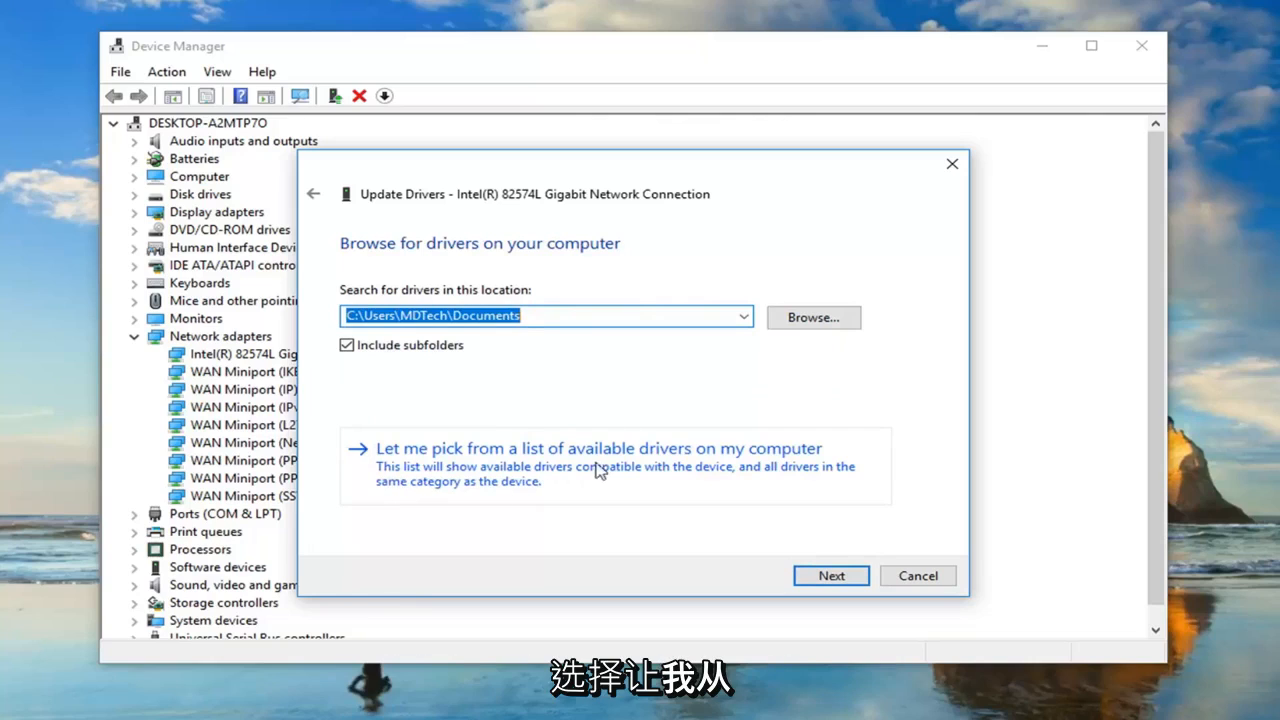
left_click(694, 462)
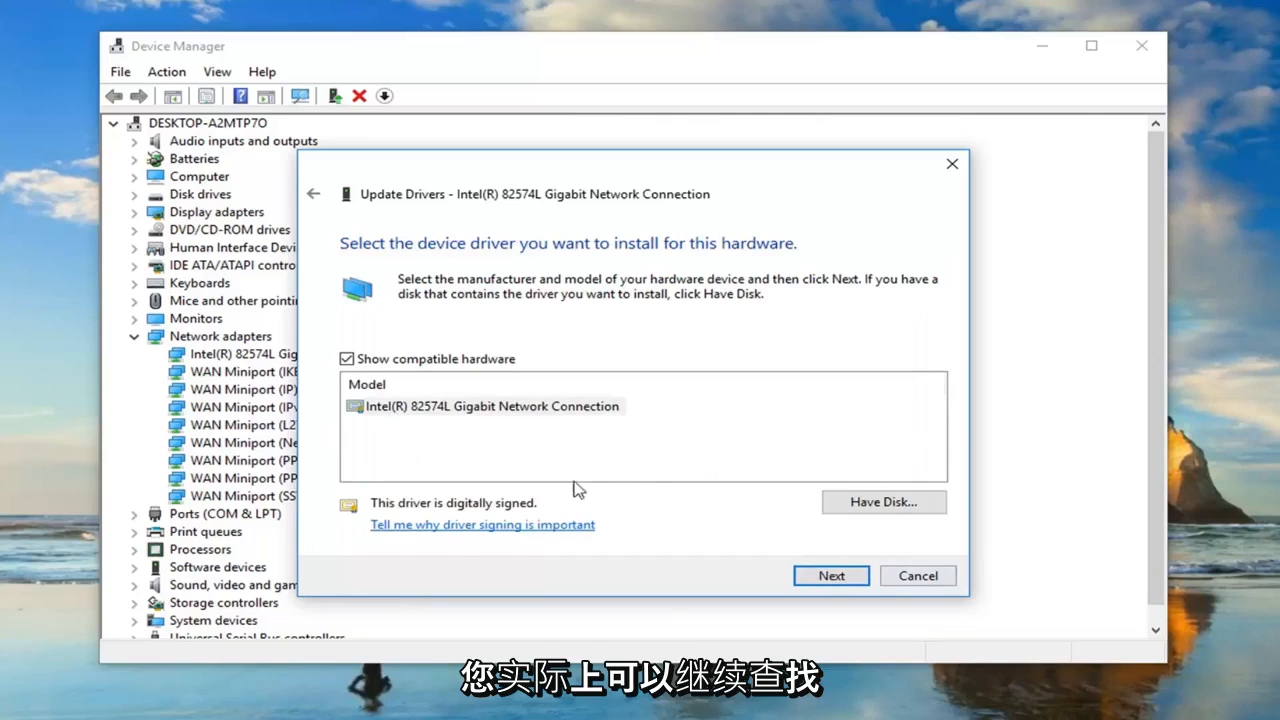
left_click(514, 400)
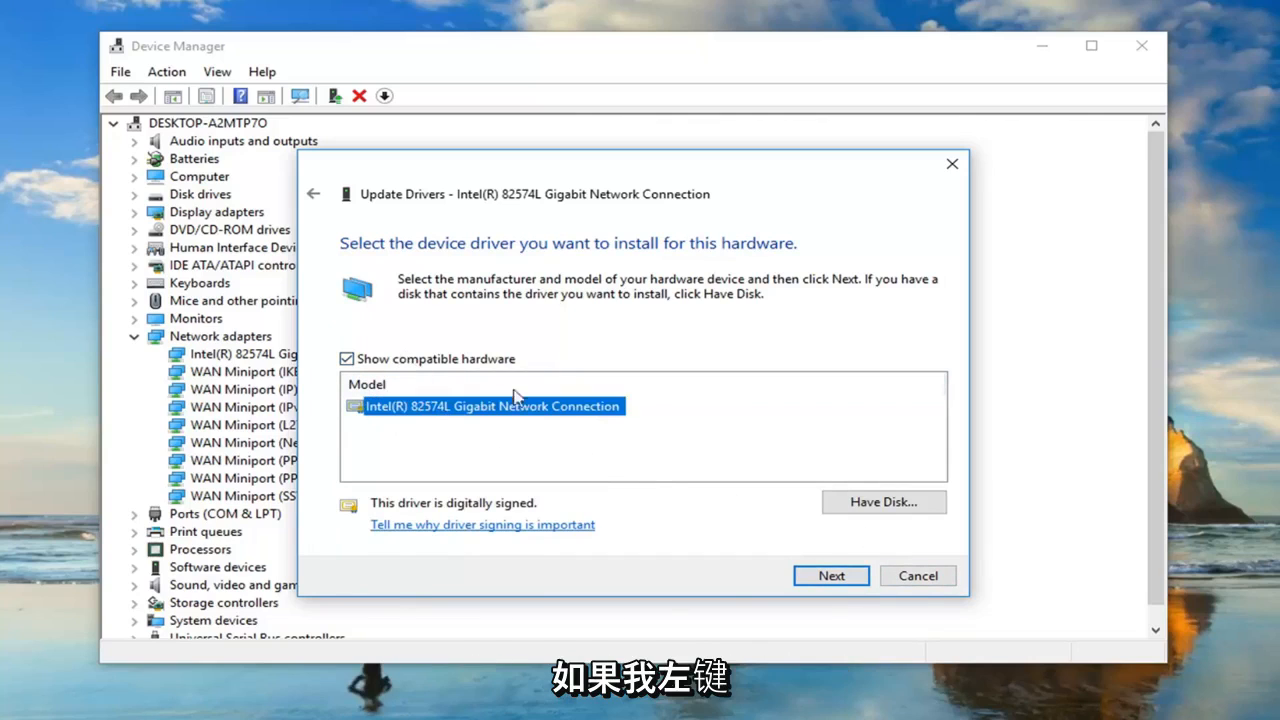
left_click(827, 577)
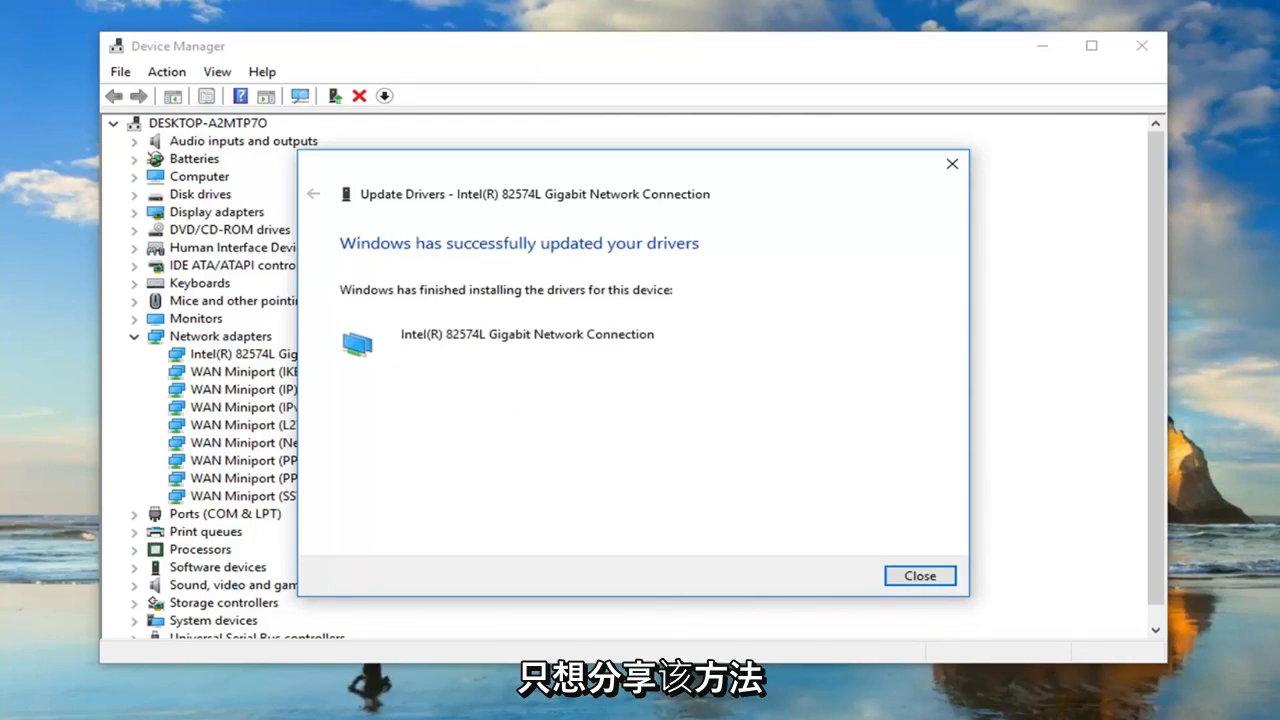
left_click(952, 163)
left_click(1141, 46)
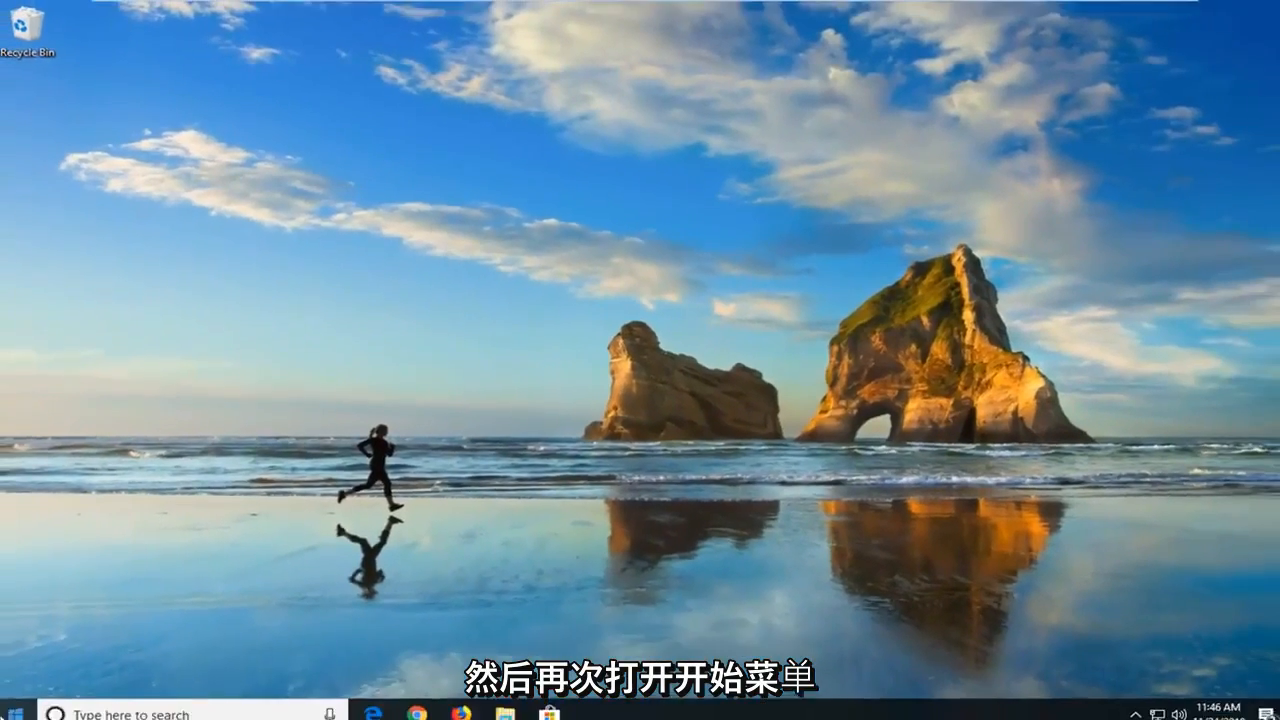
Search Windows for "troubleshooting" and open the Troubleshoot system settings.
left_click(15, 710)
type("t")
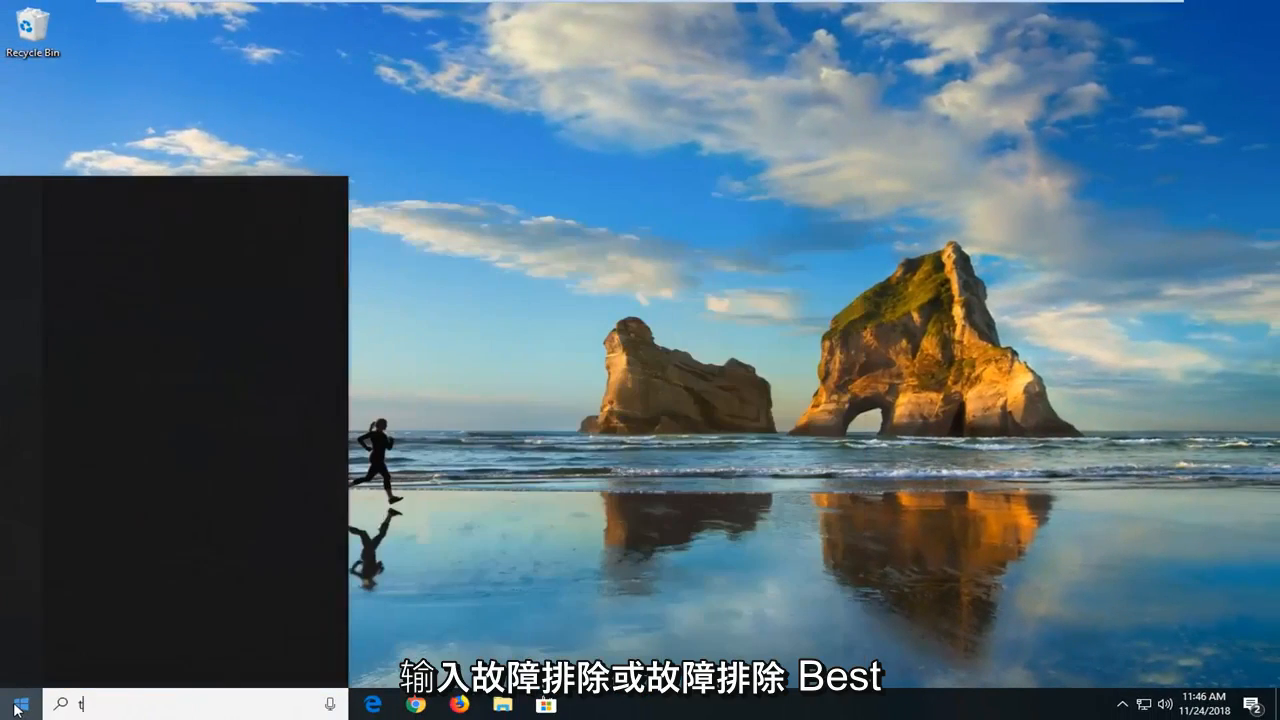
type("roubleshooting")
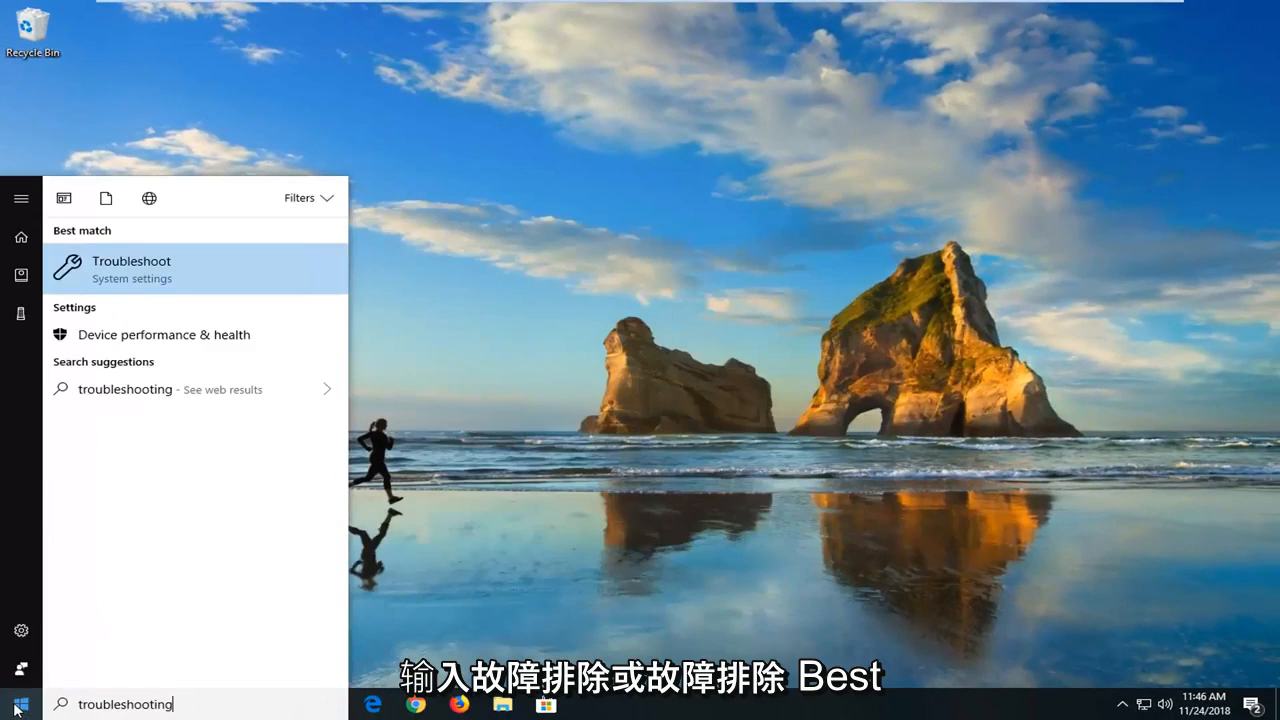
left_click(126, 268)
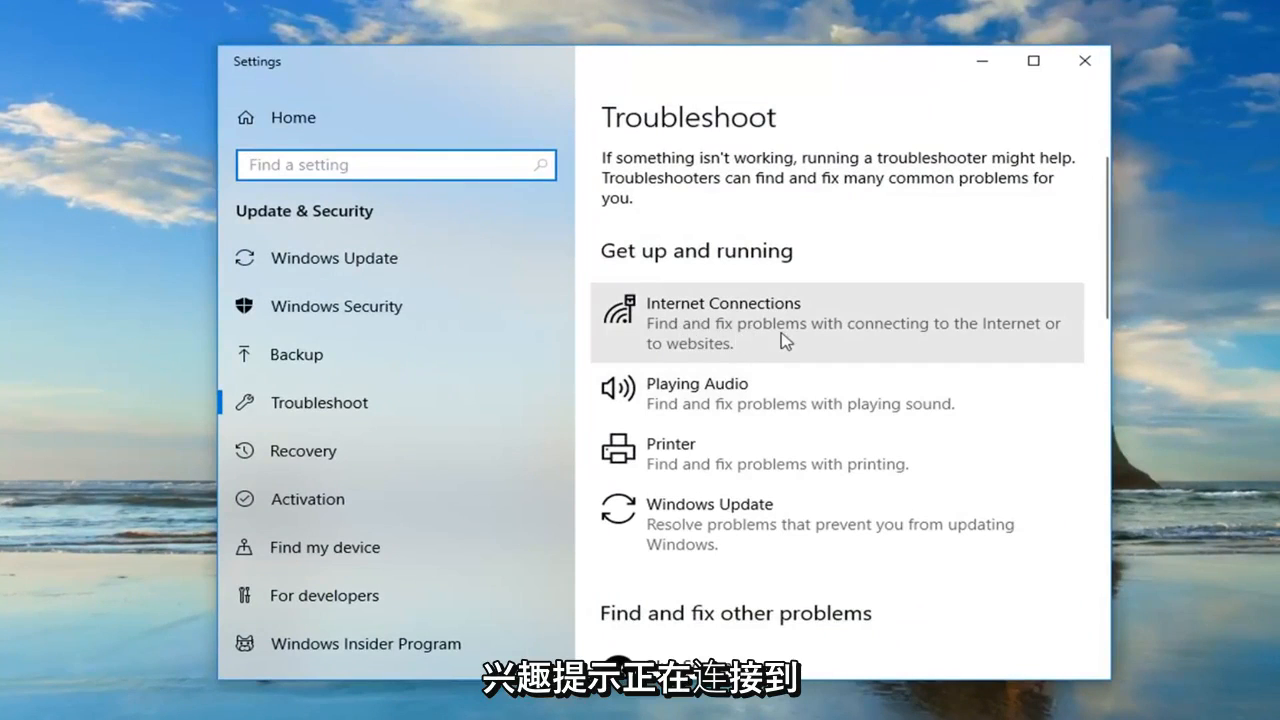
Start the Internet Connections troubleshooter and dismiss it without selecting an issue.
left_click(813, 341)
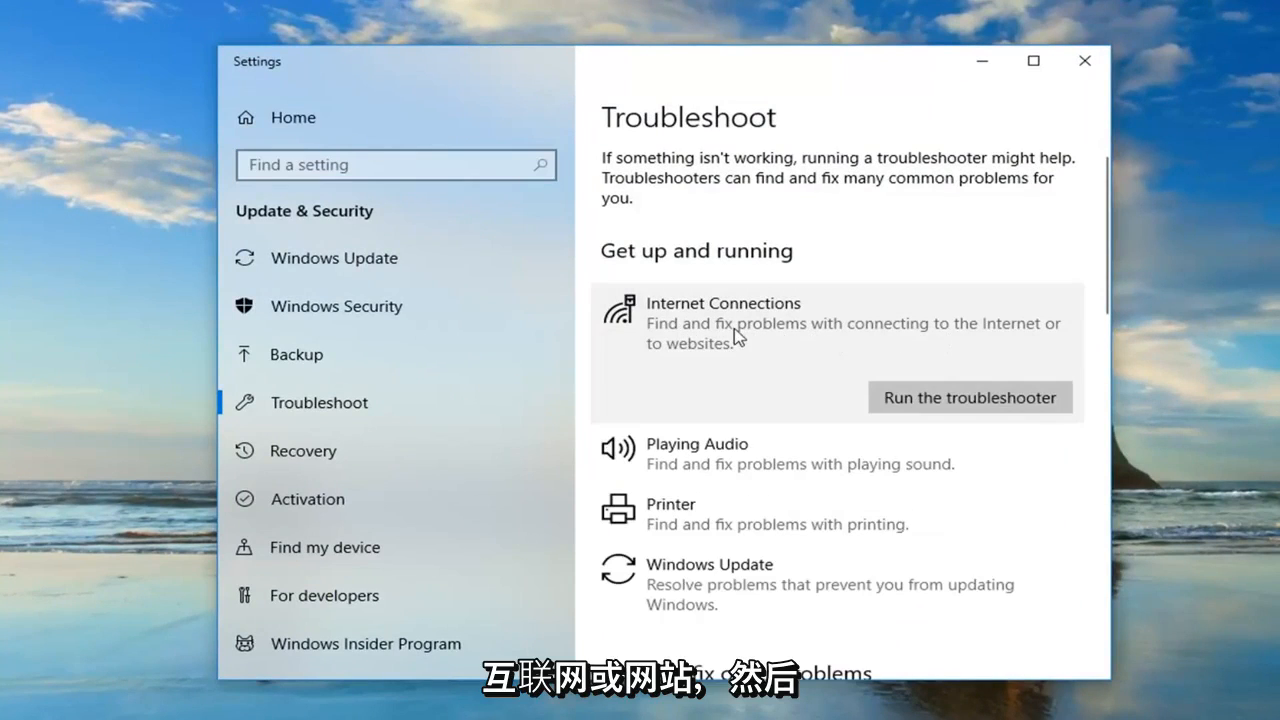
left_click(882, 401)
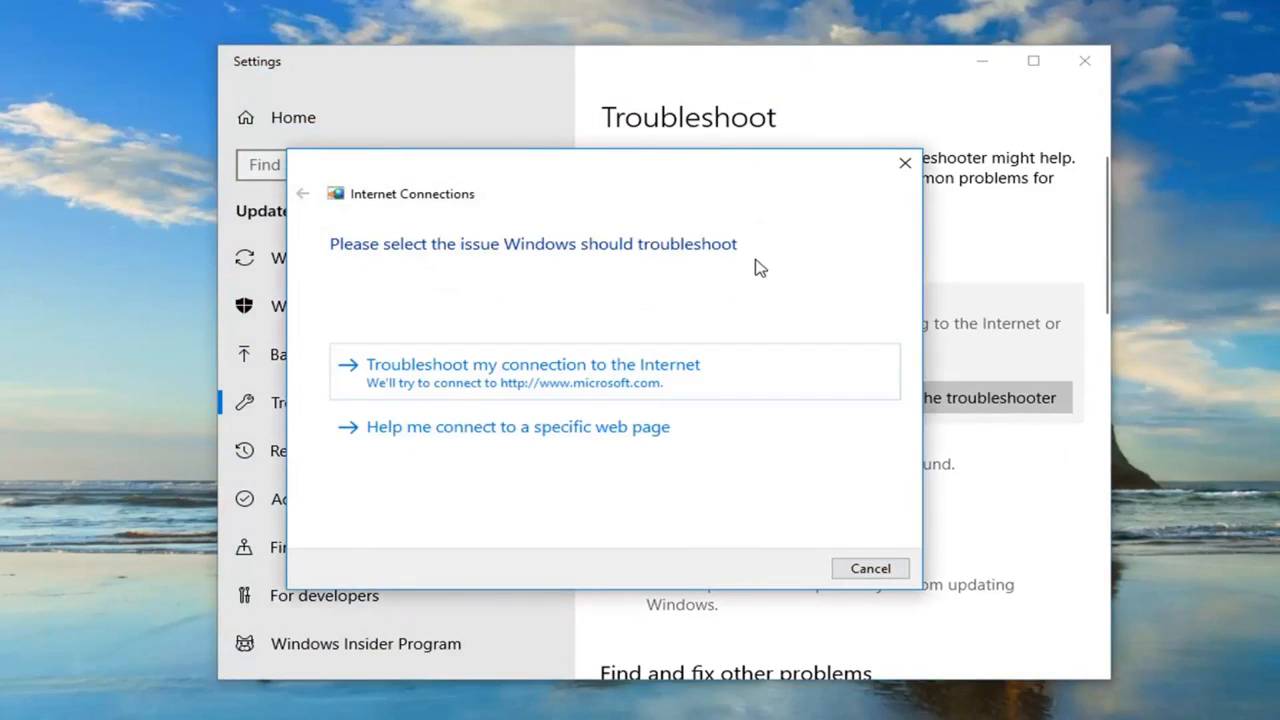
left_click_drag(677, 183, 212, 201)
scroll(1018, 427, "down", 1)
scroll(1018, 427, "down", 5)
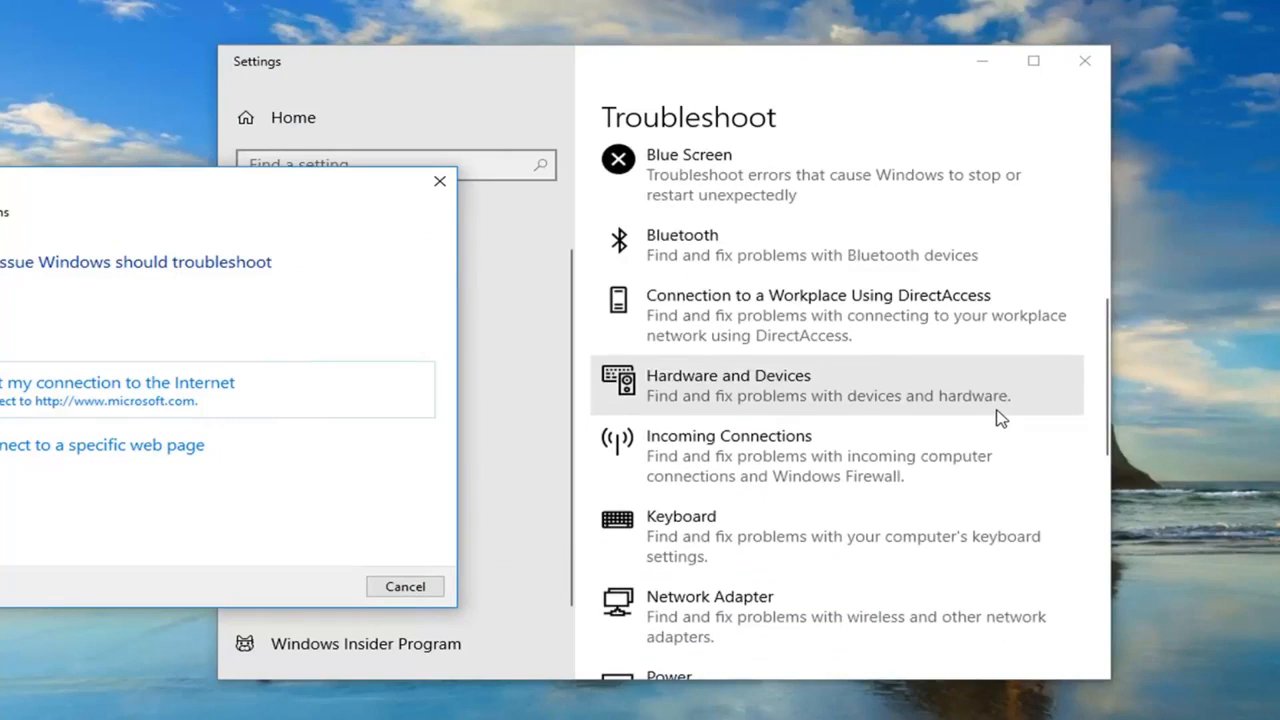
scroll(1000, 418, "up", 3)
left_click(440, 181)
scroll(786, 309, "up", 3)
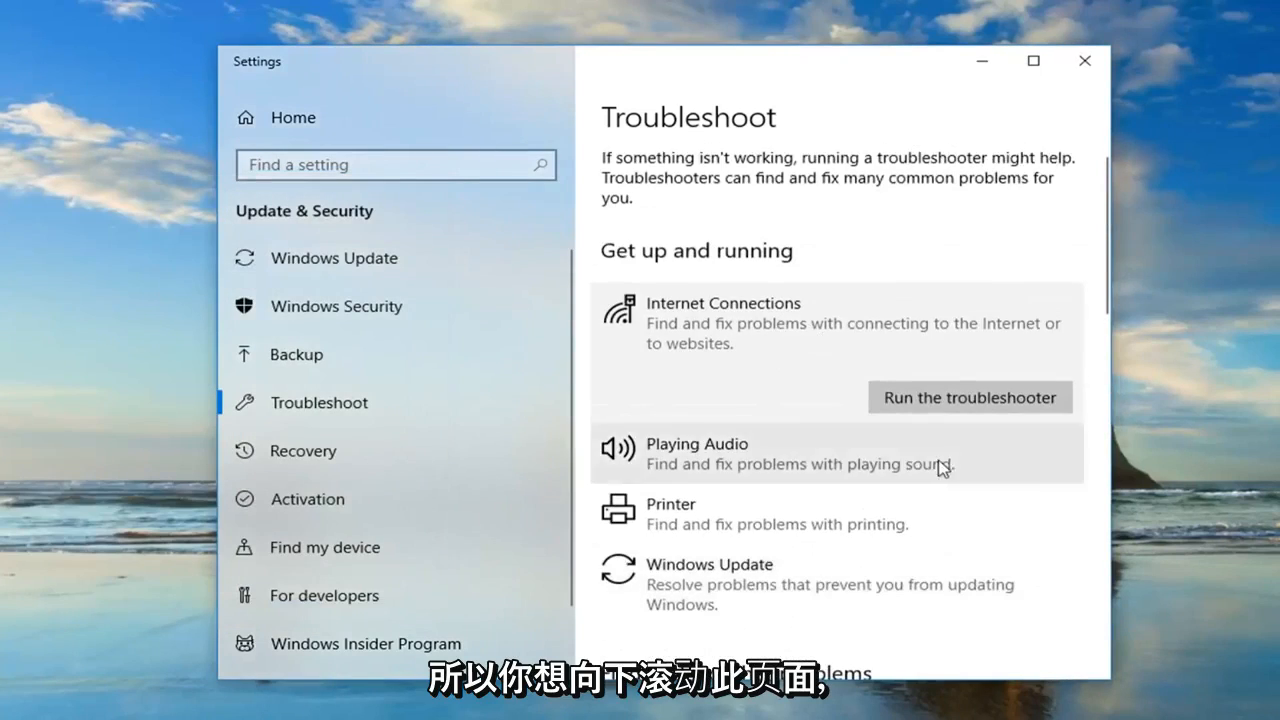
Run the Network Adapter troubleshooter, and close it and the Settings window when it finishes.
scroll(940, 468, "down", 7)
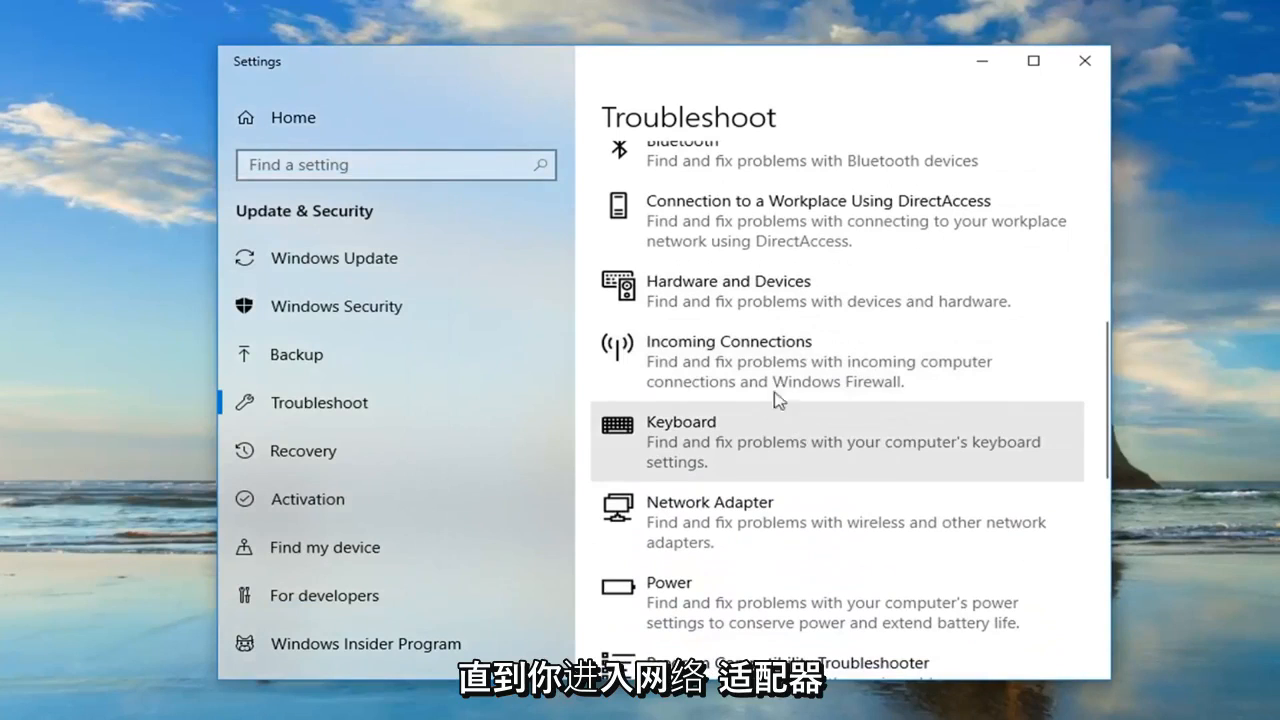
left_click(700, 535)
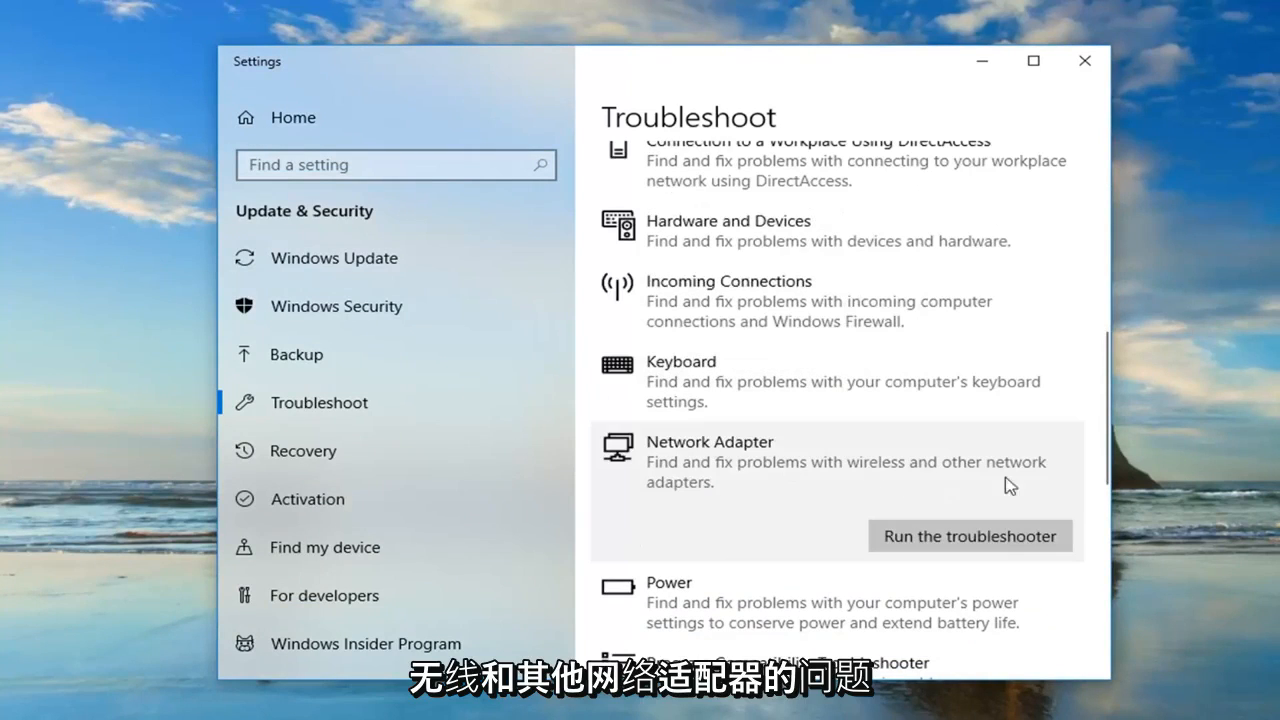
left_click(920, 540)
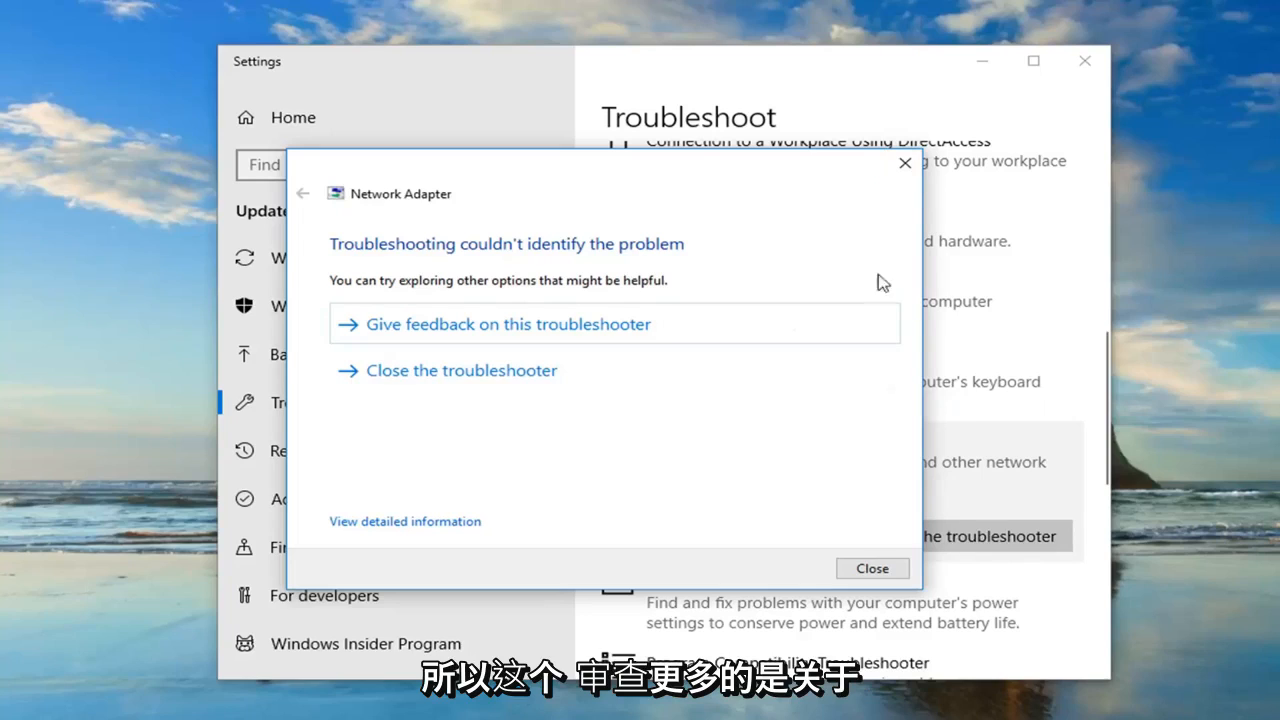
left_click(903, 163)
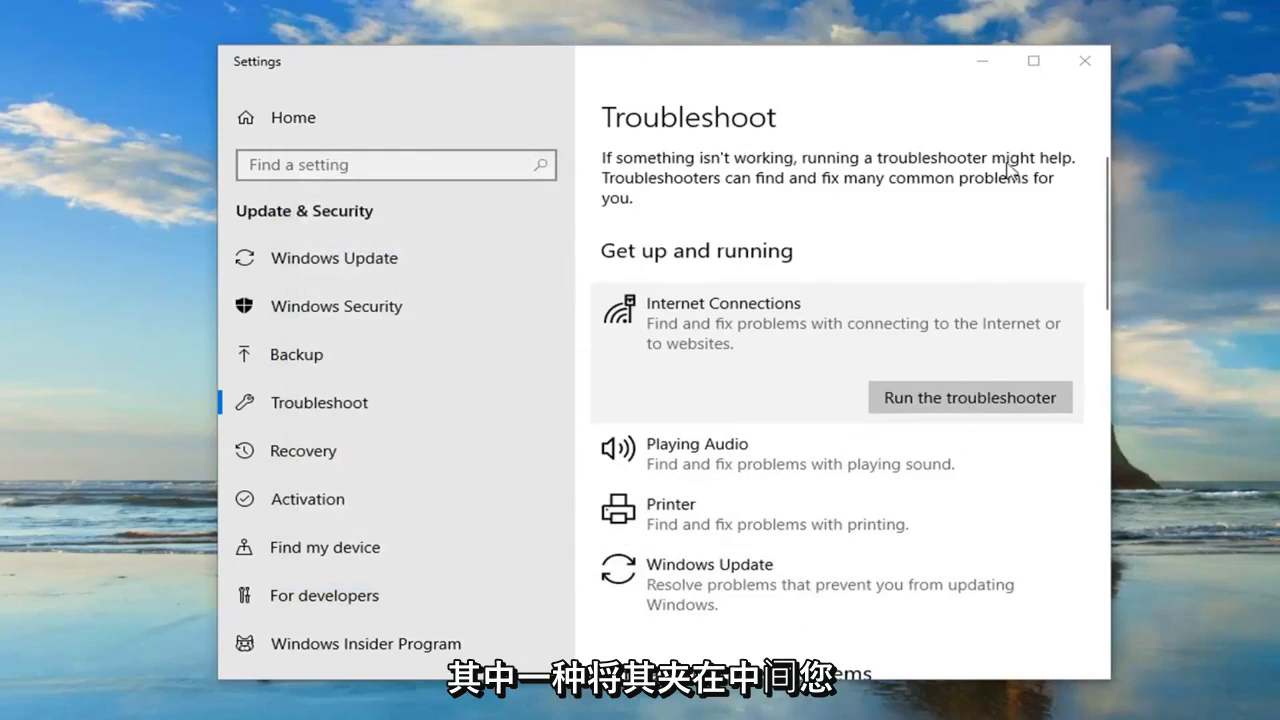
left_click(1085, 64)
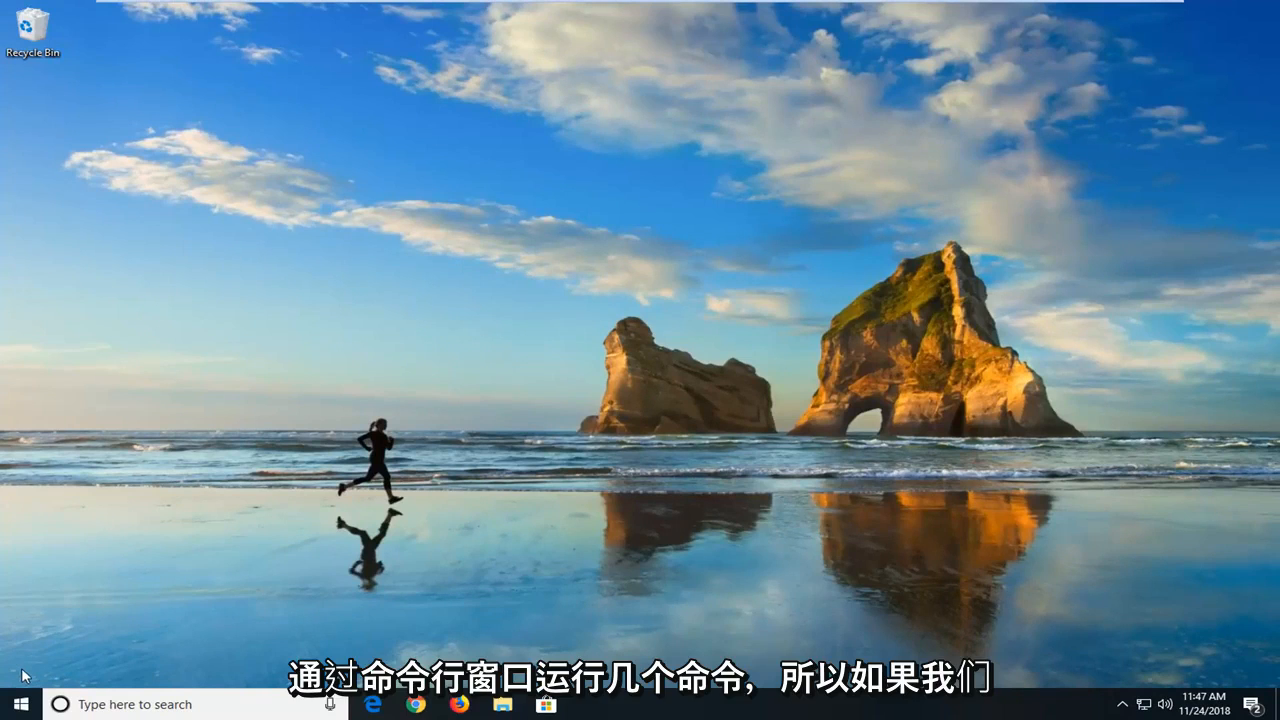
Open Command Prompt as administrator, allow it to make changes to the device, and reposition its window.
left_click(18, 704)
type("c")
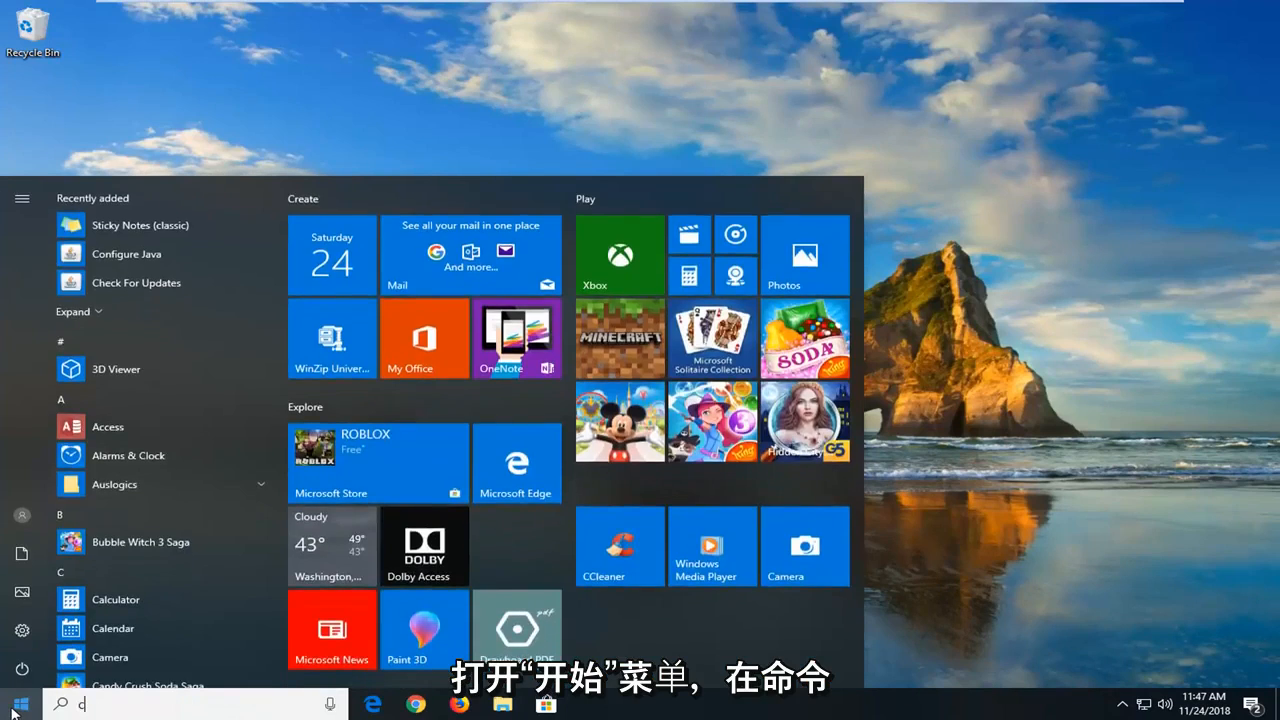
type("ommand prompt")
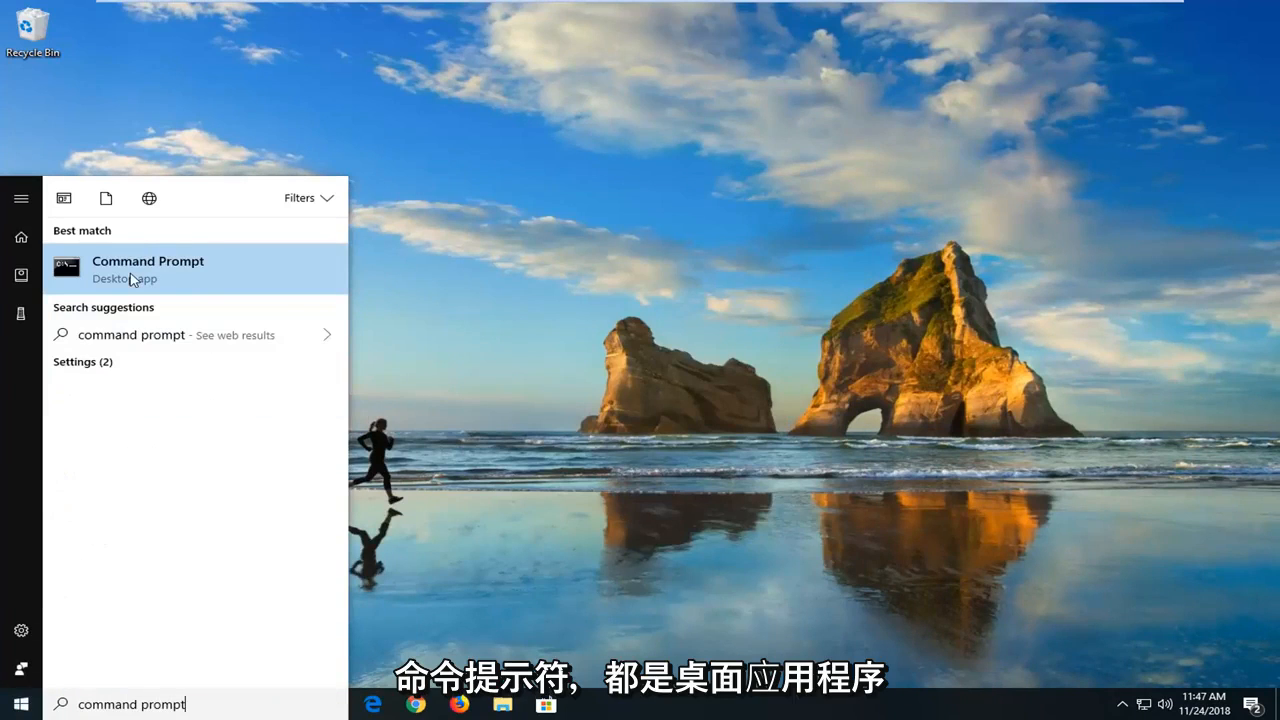
right_click(143, 274)
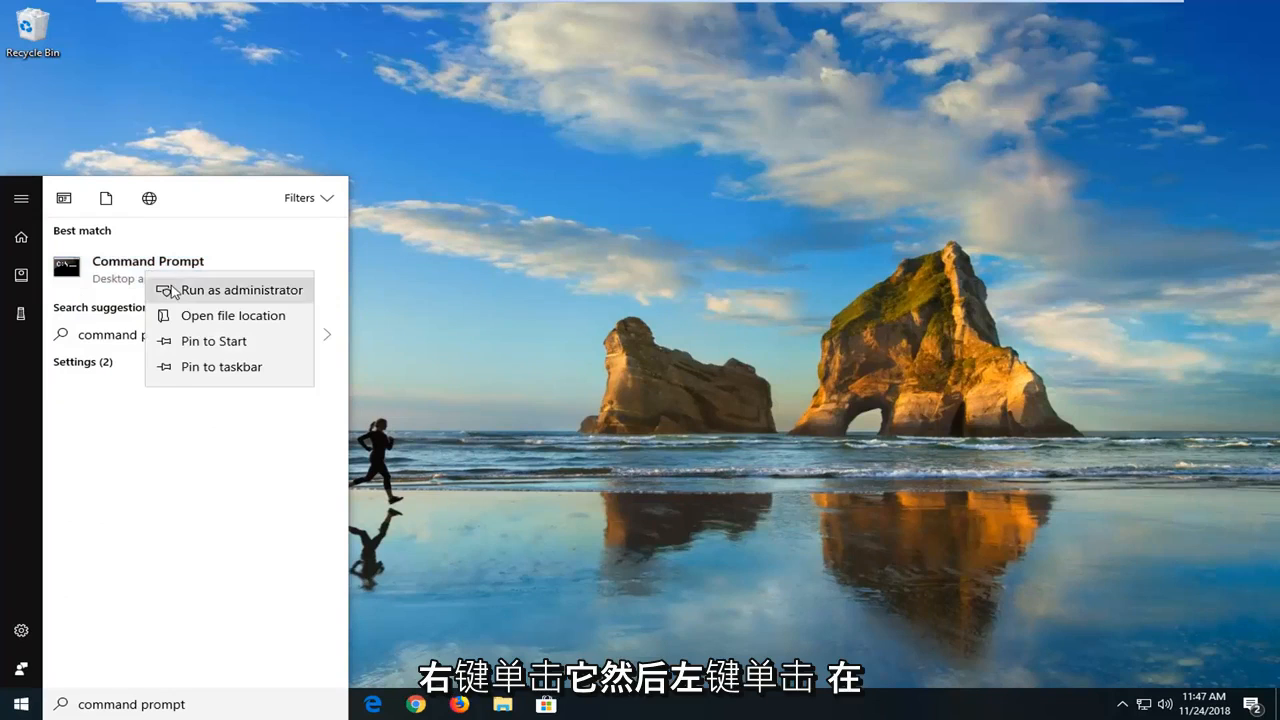
left_click(174, 291)
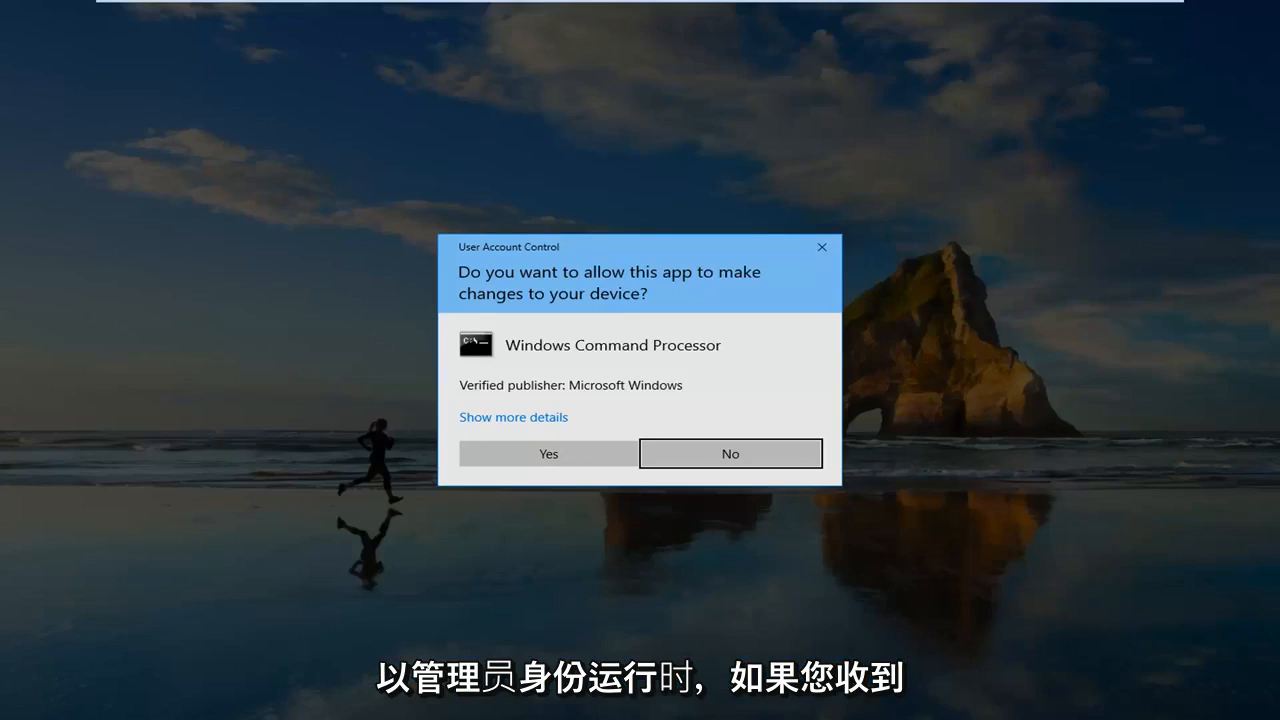
left_click(501, 455)
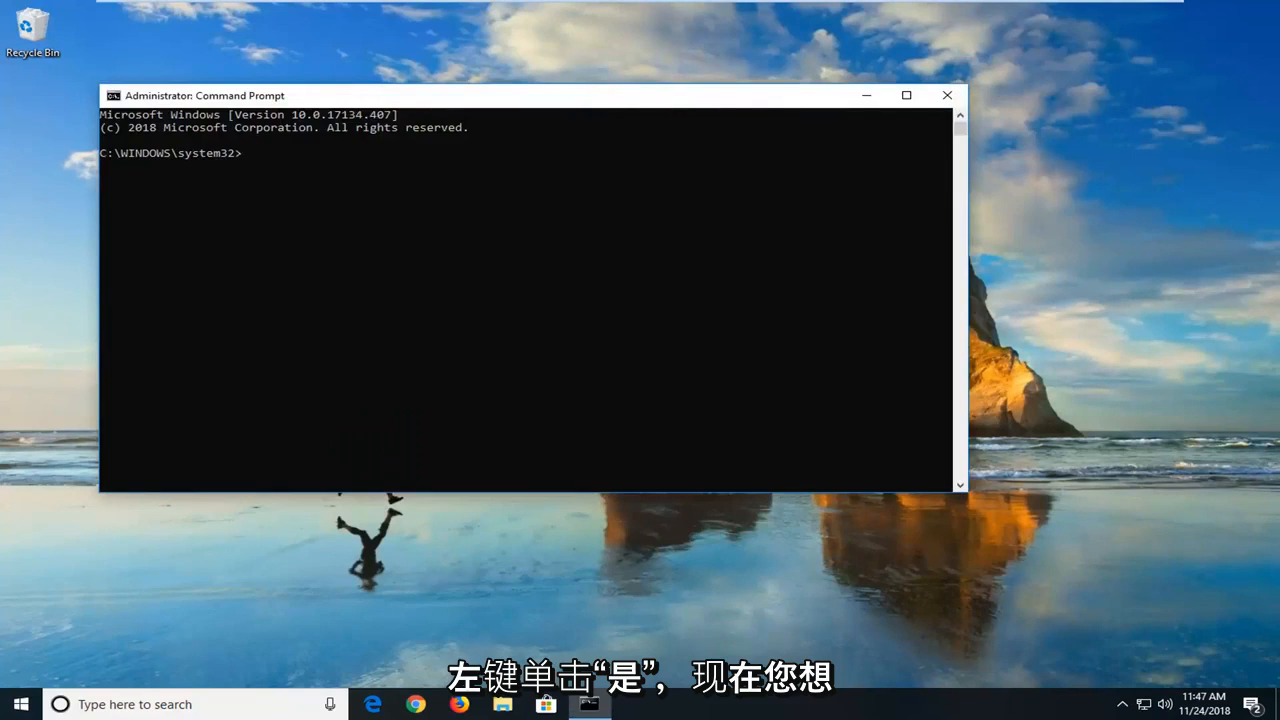
left_click_drag(280, 97, 398, 108)
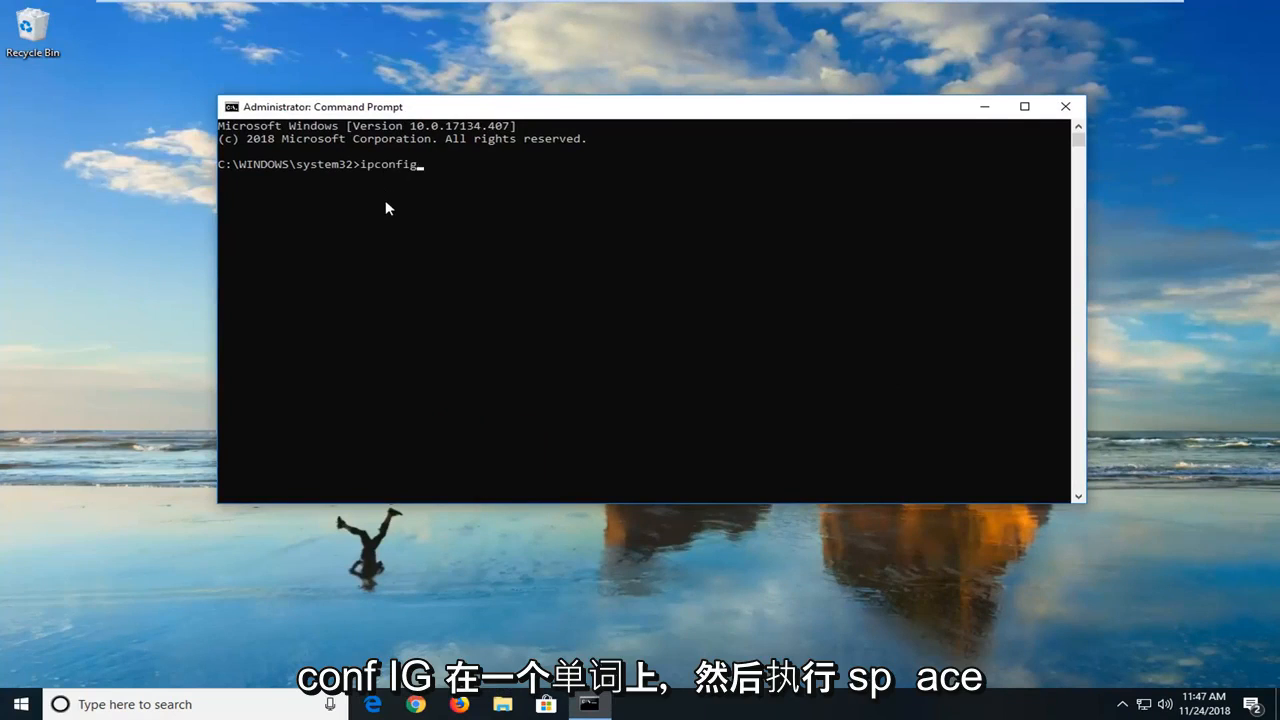
Flush the DNS resolver cache with the command ipconfig /flushdns and close the Command Prompt.
type("/")
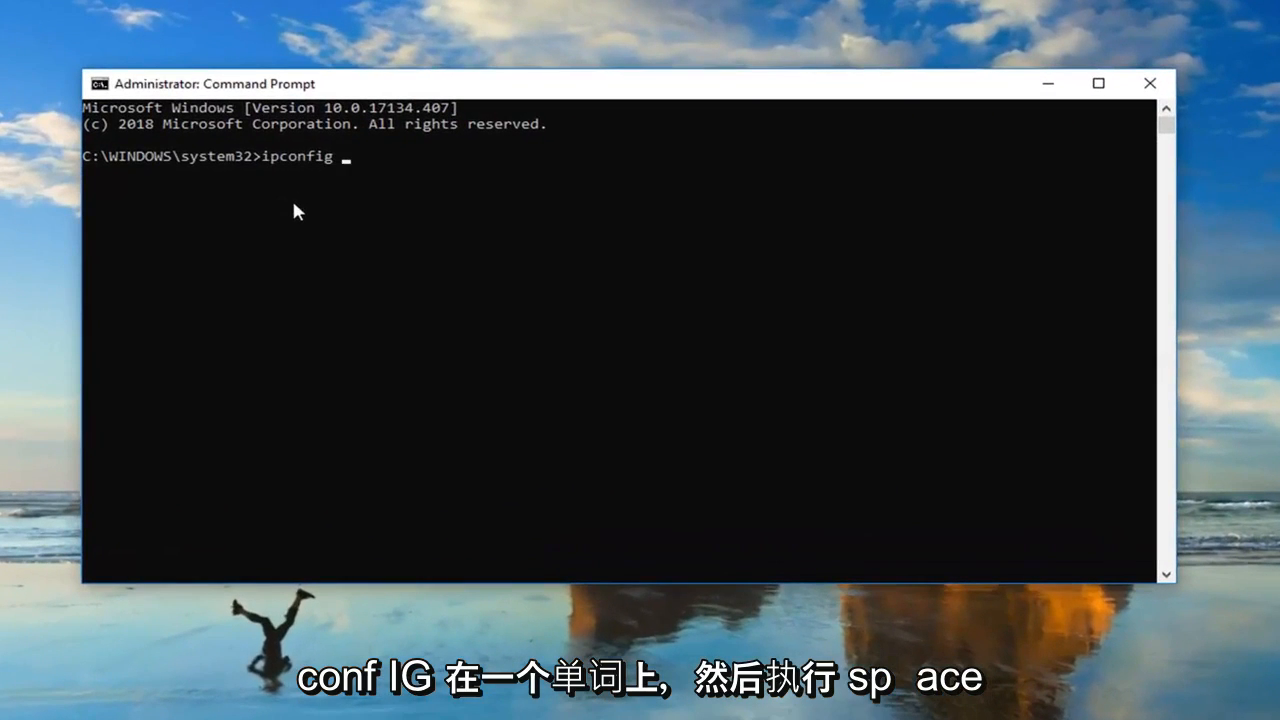
type("flushdns")
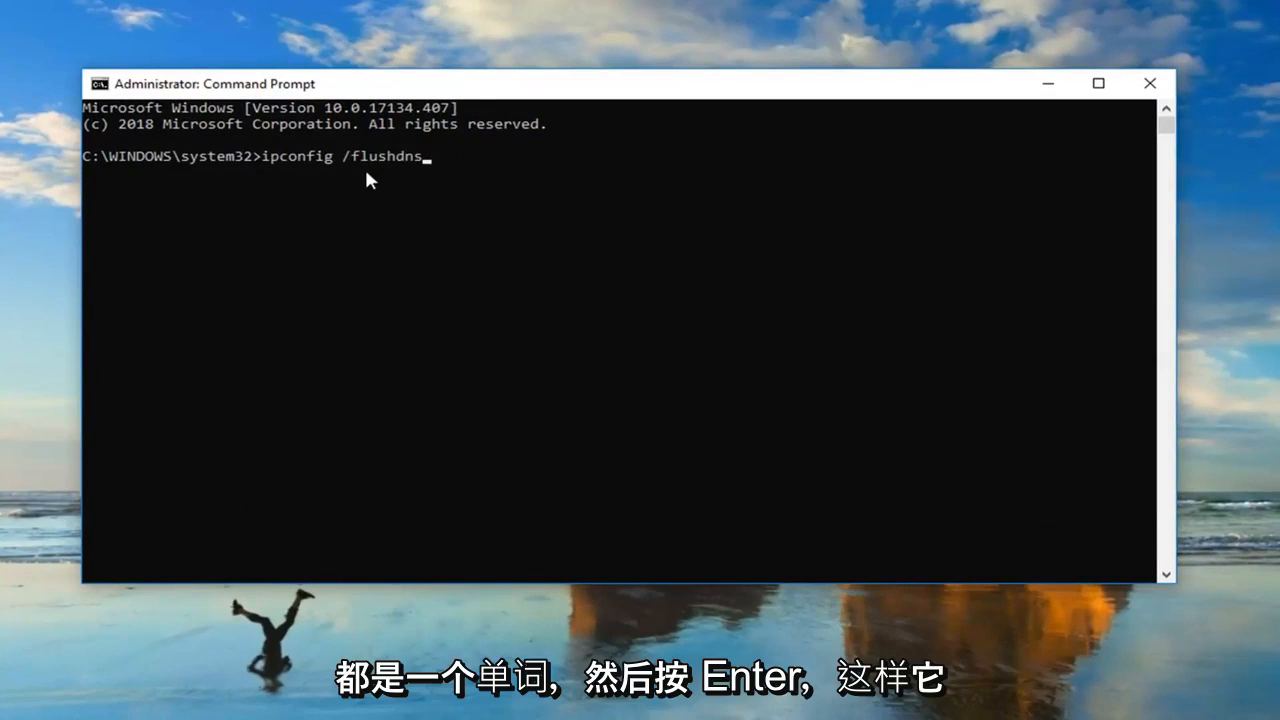
key("Return")
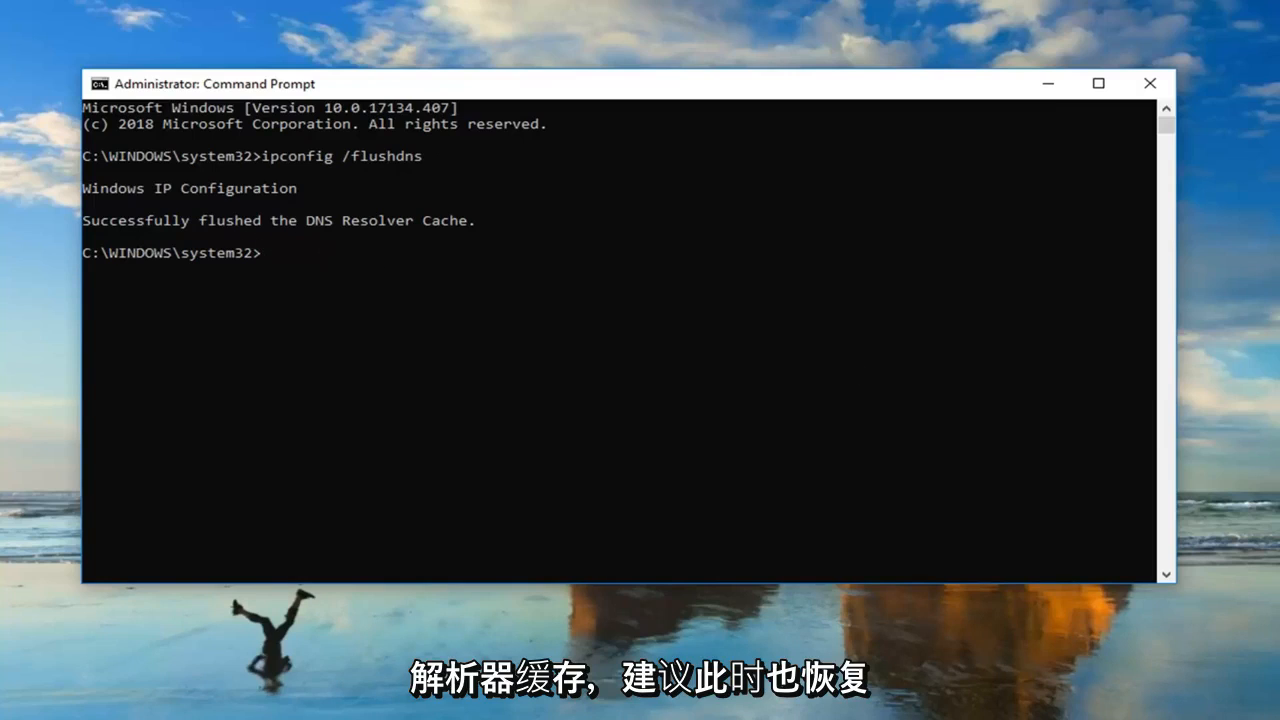
left_click(1152, 86)
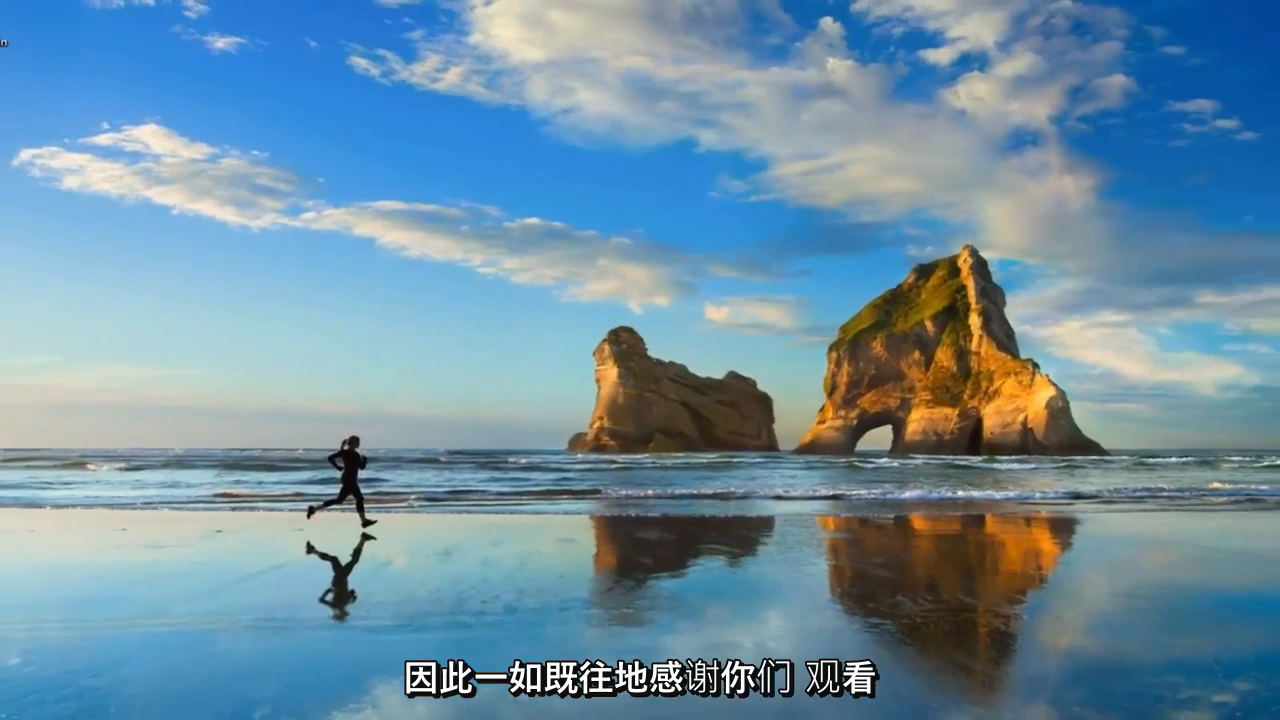